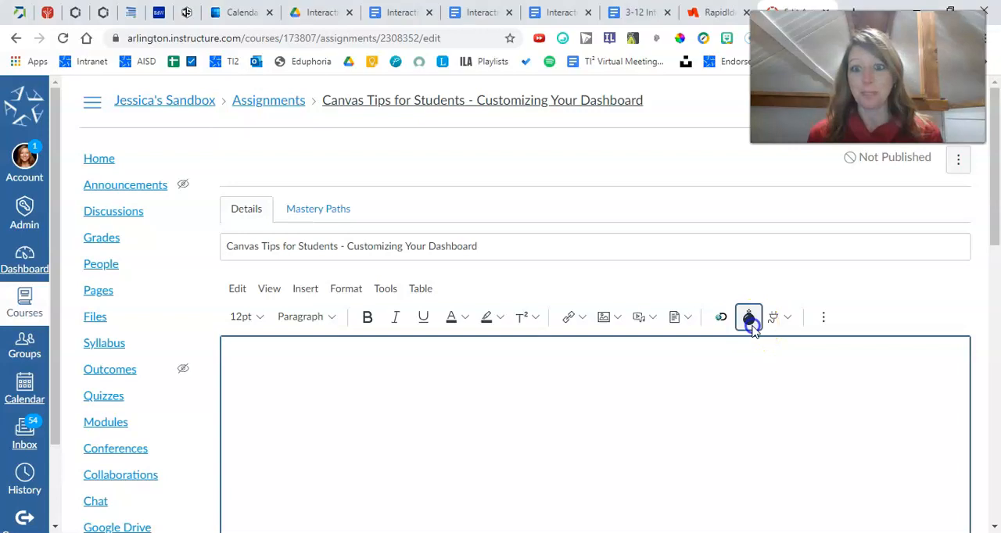
# Start new H5P interactive content for the assignment description, using the Interactive Video content type
pyautogui.click(750, 318)
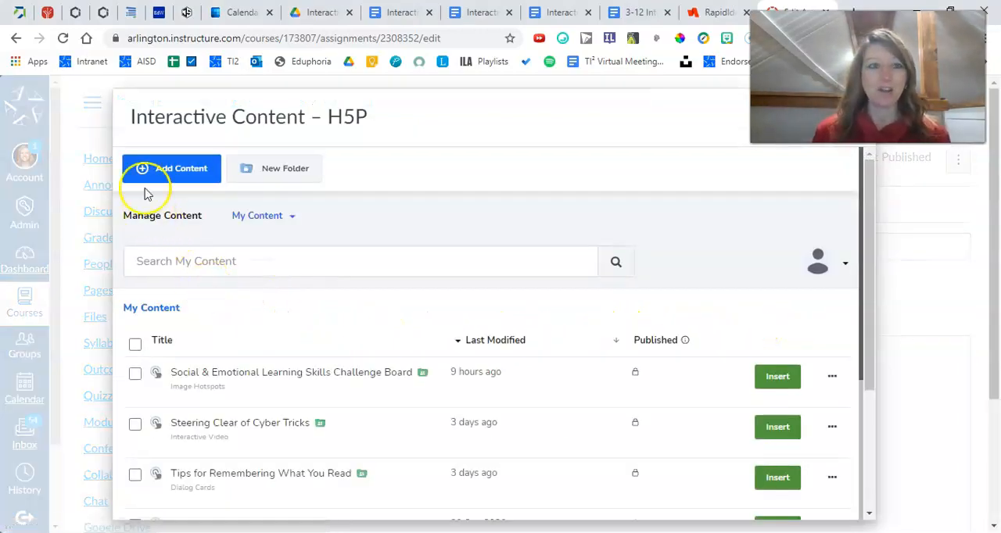
pyautogui.click(156, 166)
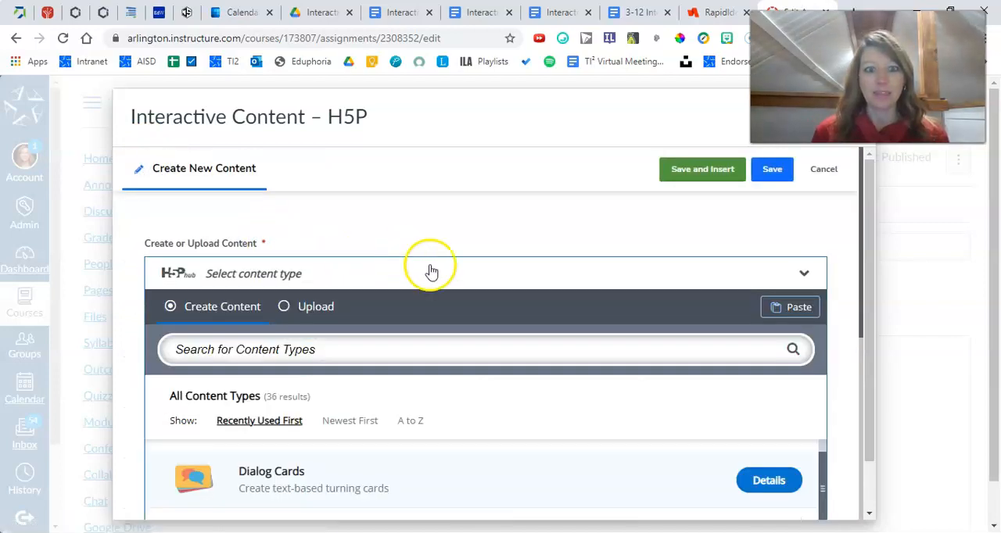
pyautogui.scroll(-2, 431, 271)
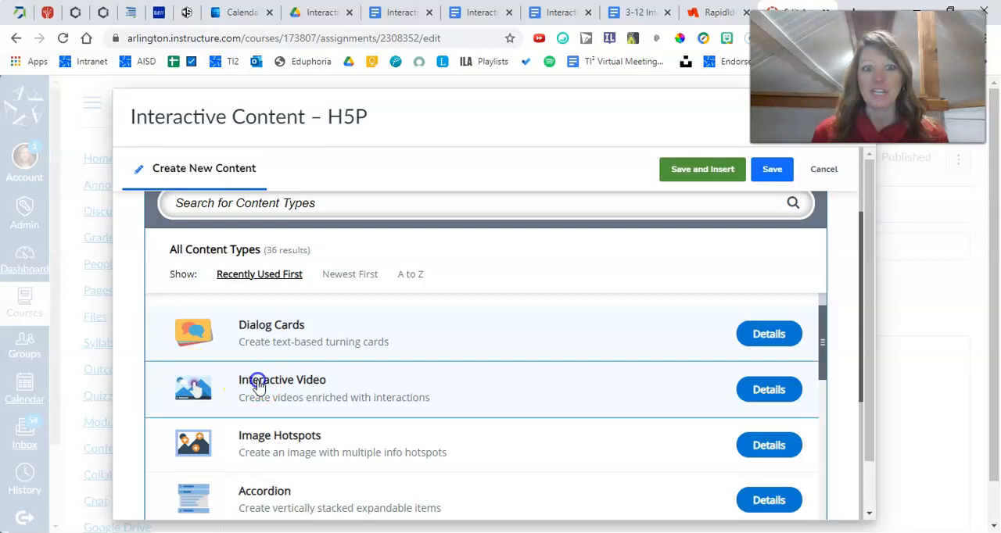
pyautogui.click(258, 385)
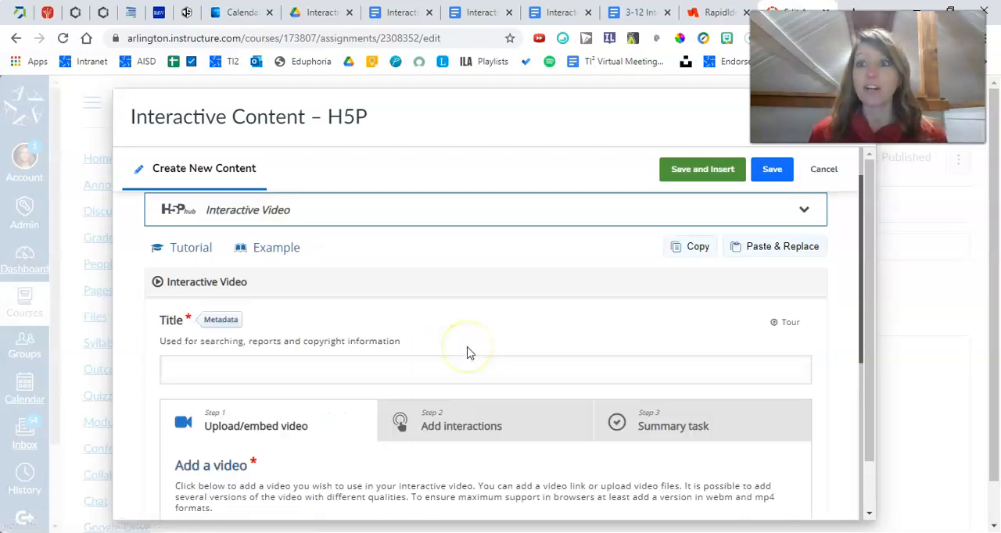
pyautogui.scroll(-2, 467, 353)
pyautogui.scroll(-1, 468, 353)
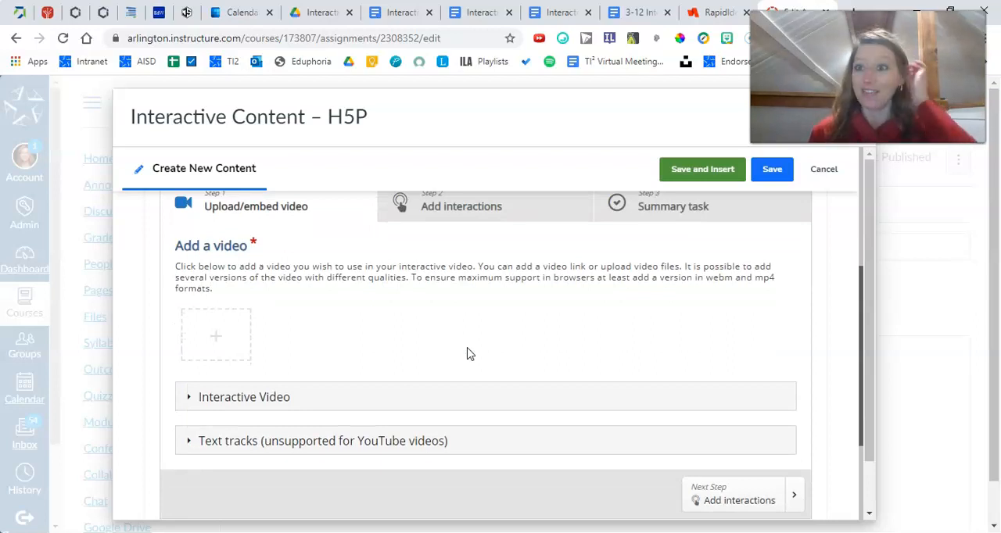
pyautogui.click(217, 344)
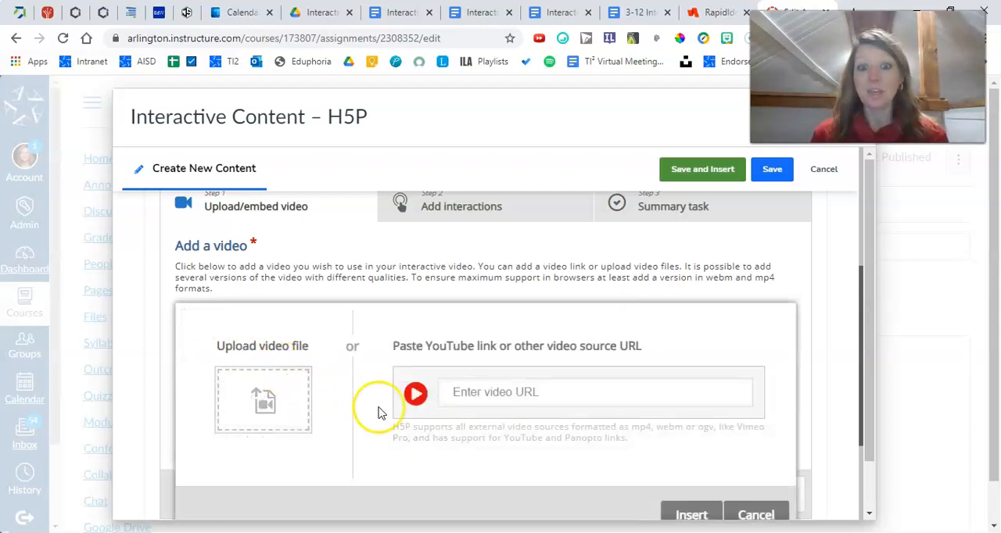
pyautogui.click(481, 393)
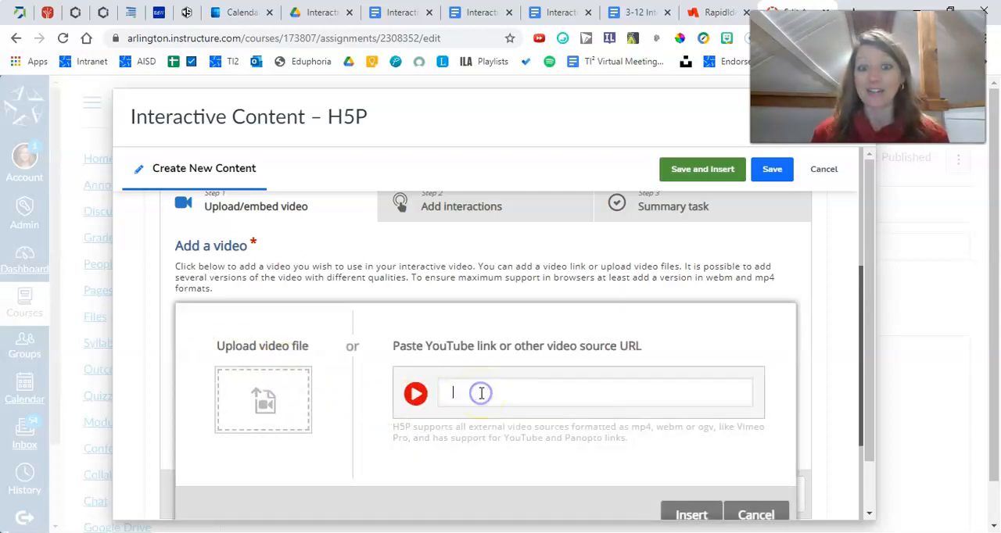
pyautogui.rightClick(480, 394)
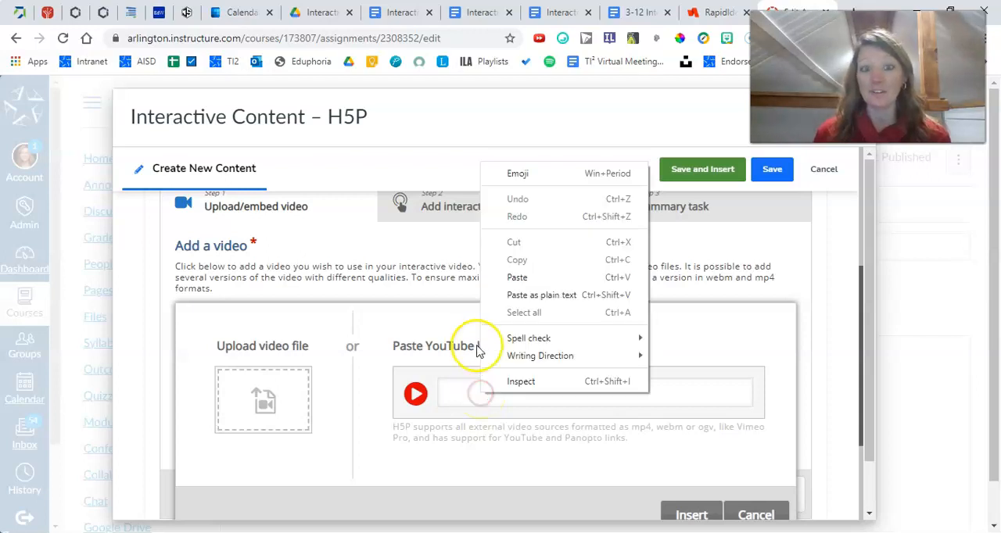
pyautogui.click(518, 279)
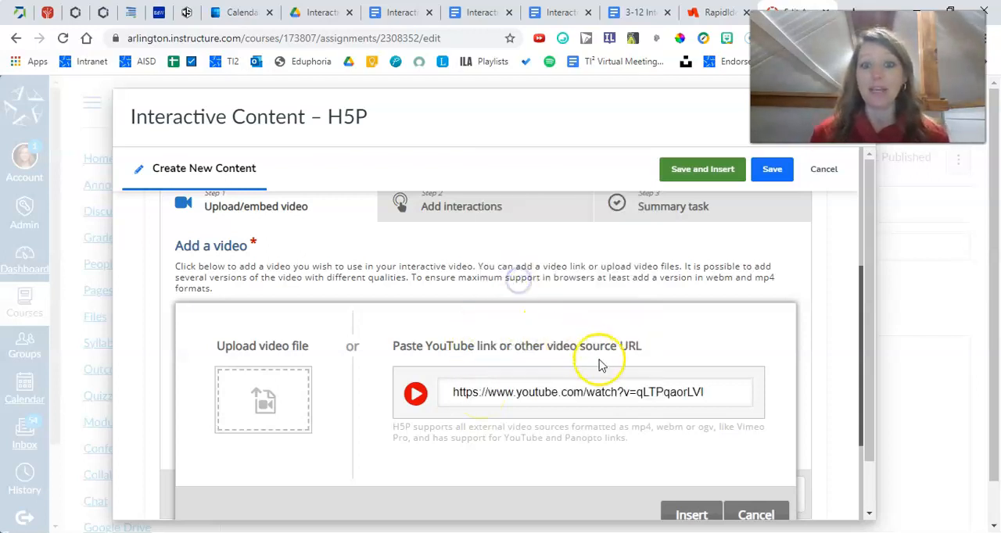
pyautogui.scroll(-1, 677, 383)
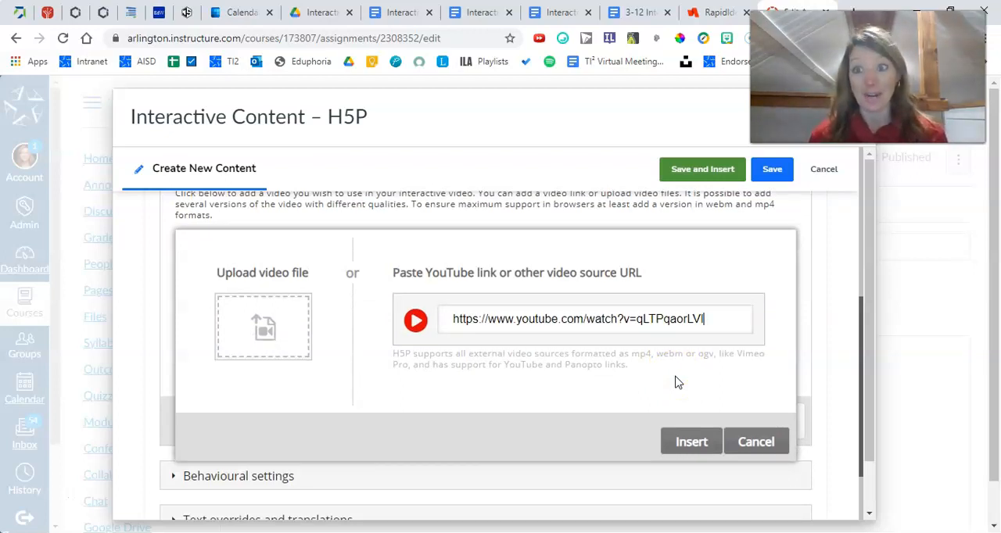
pyautogui.click(682, 447)
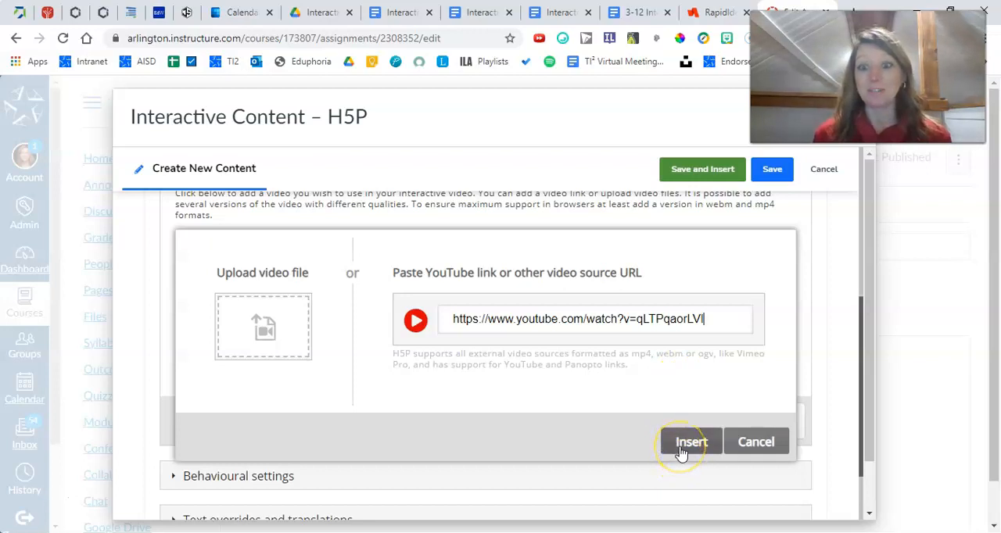
pyautogui.click(682, 447)
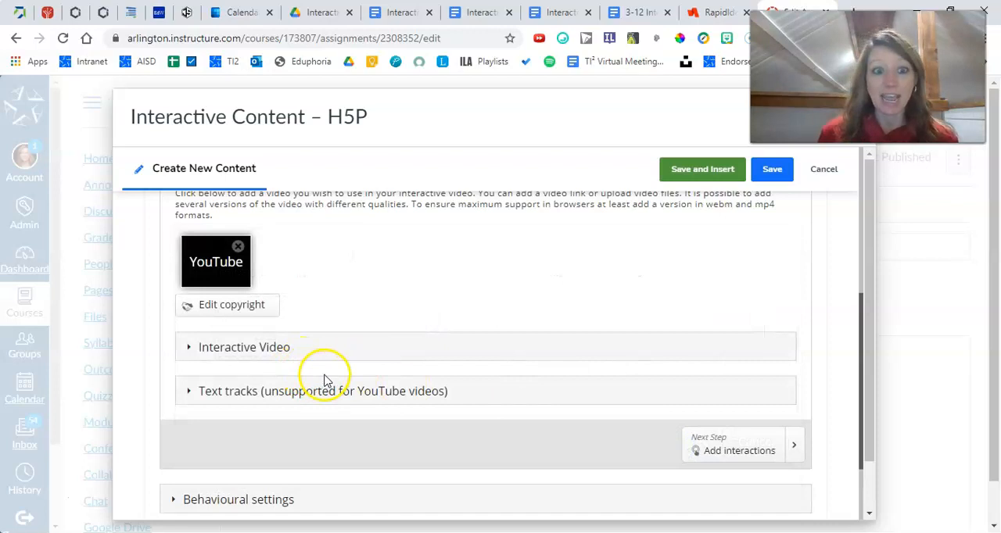
# Proceed to the Add interactions stage and mute the embedded video
pyautogui.scroll(-1, 327, 375)
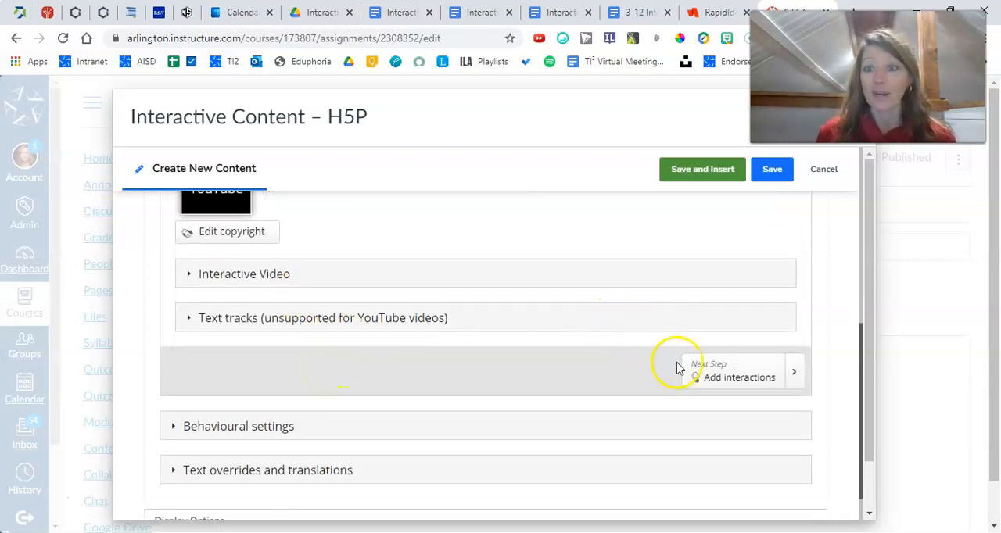
pyautogui.click(713, 378)
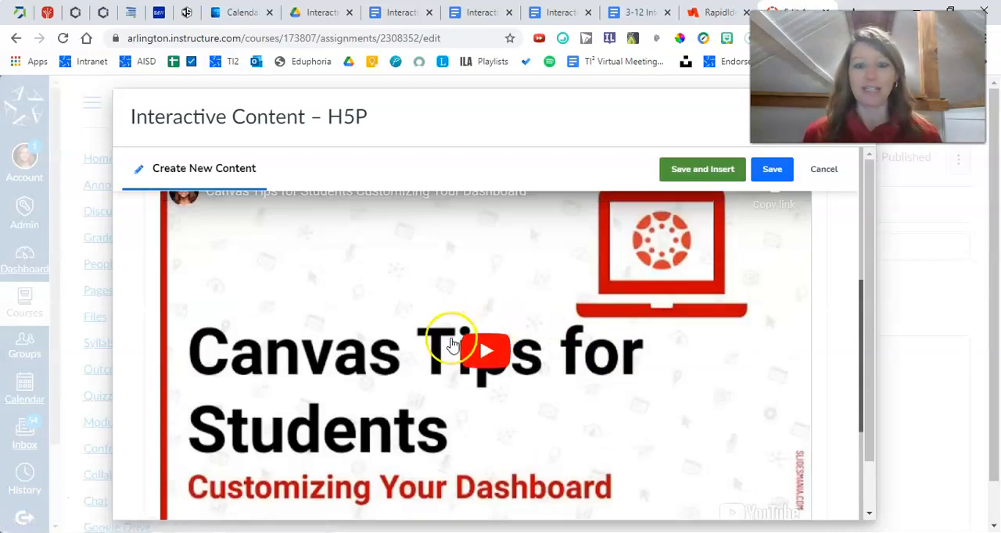
pyautogui.scroll(-2, 424, 346)
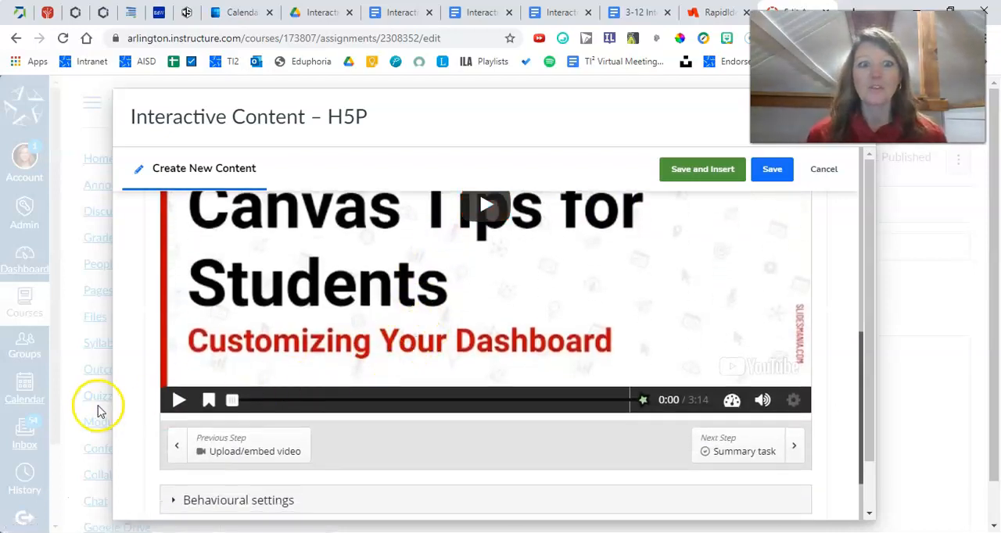
pyautogui.click(763, 400)
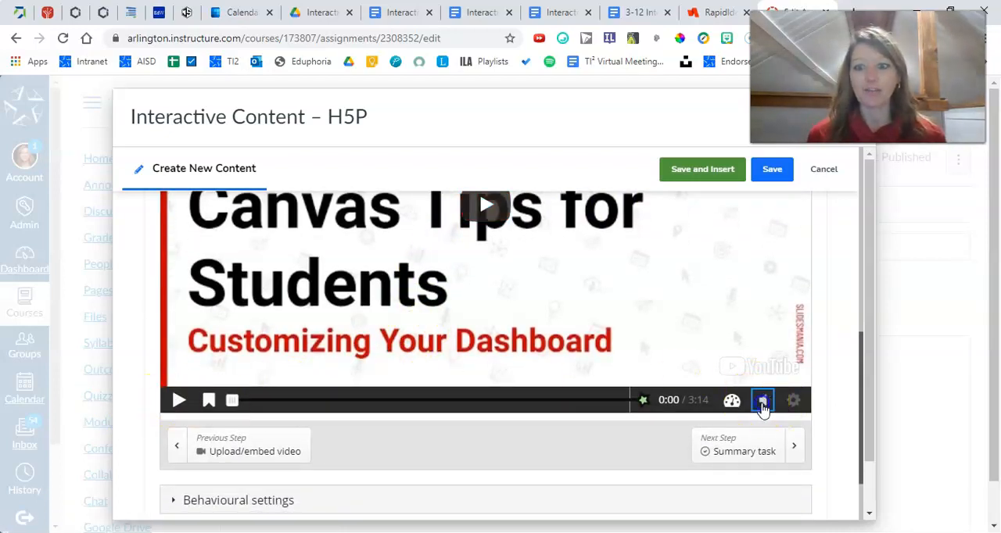
# Play the video and pause it at 0:19, where the Dashboard View options are shown
pyautogui.click(179, 401)
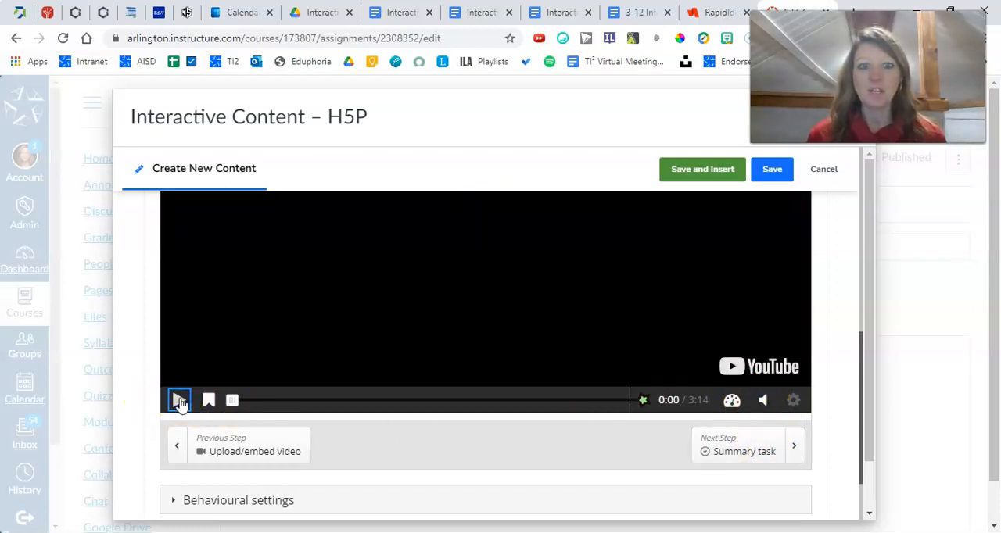
pyautogui.scroll(2, 280, 372)
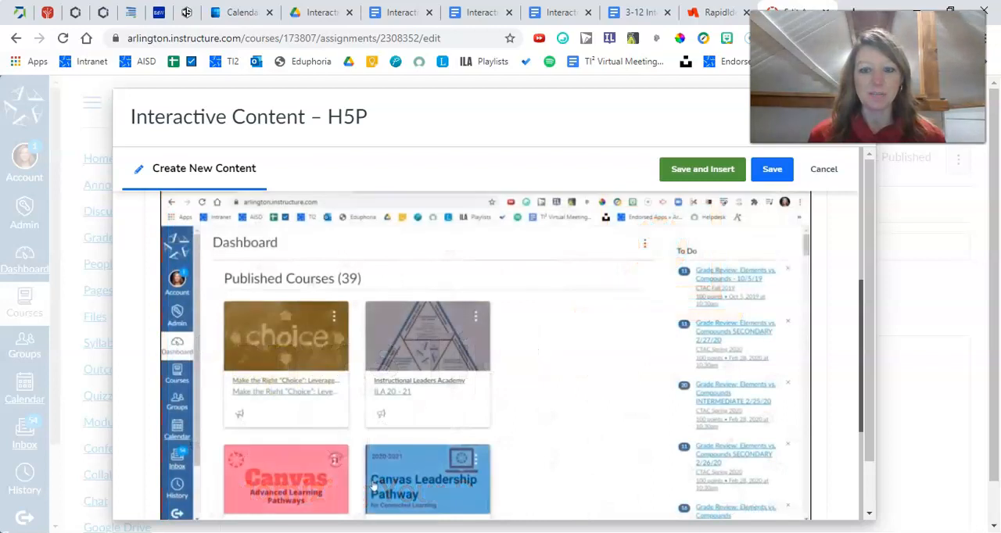
pyautogui.scroll(-1, 246, 346)
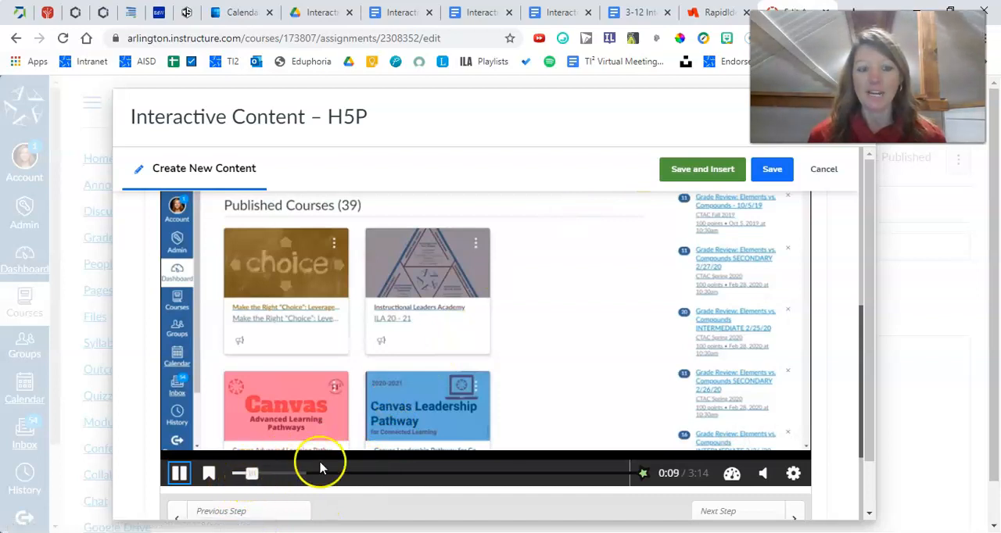
pyautogui.scroll(1, 380, 436)
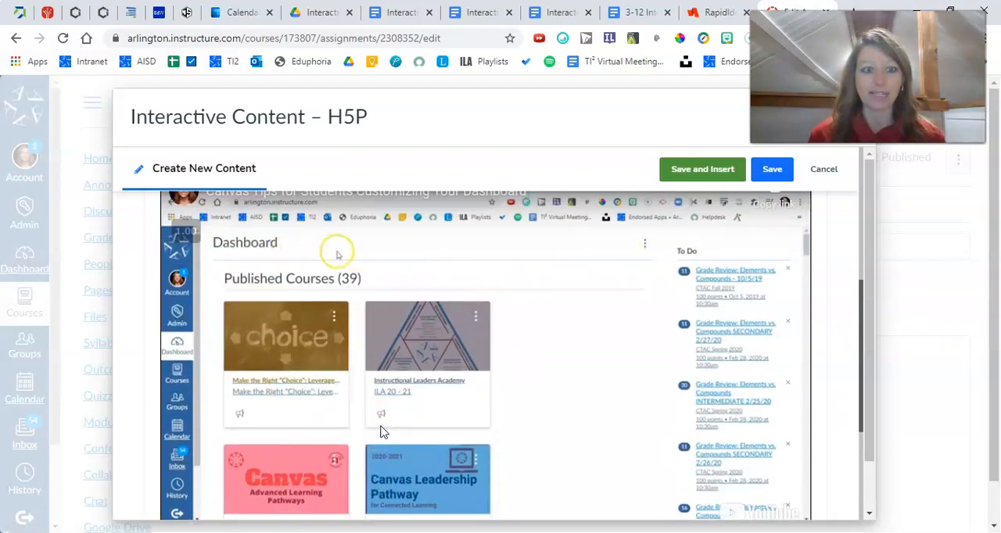
pyautogui.scroll(-1, 383, 432)
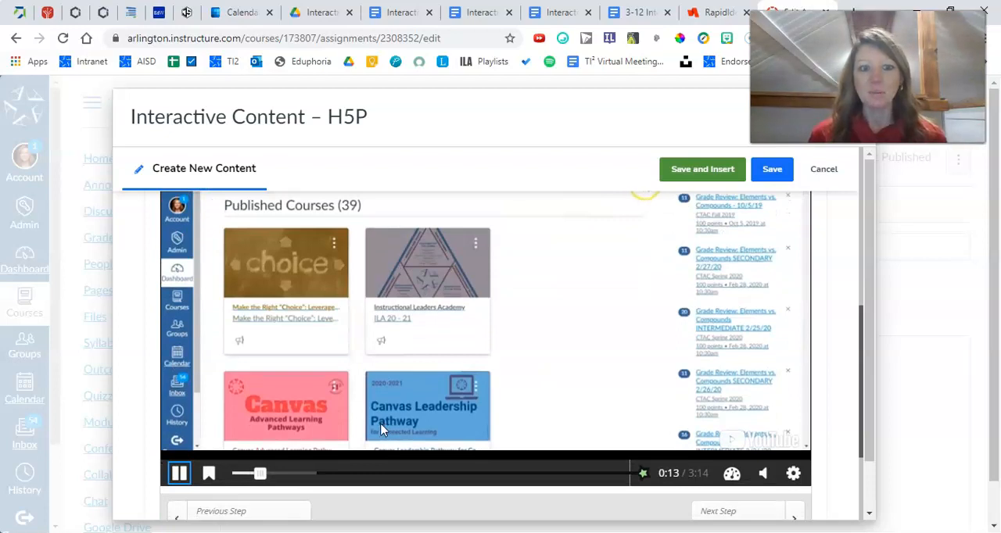
pyautogui.scroll(1, 382, 431)
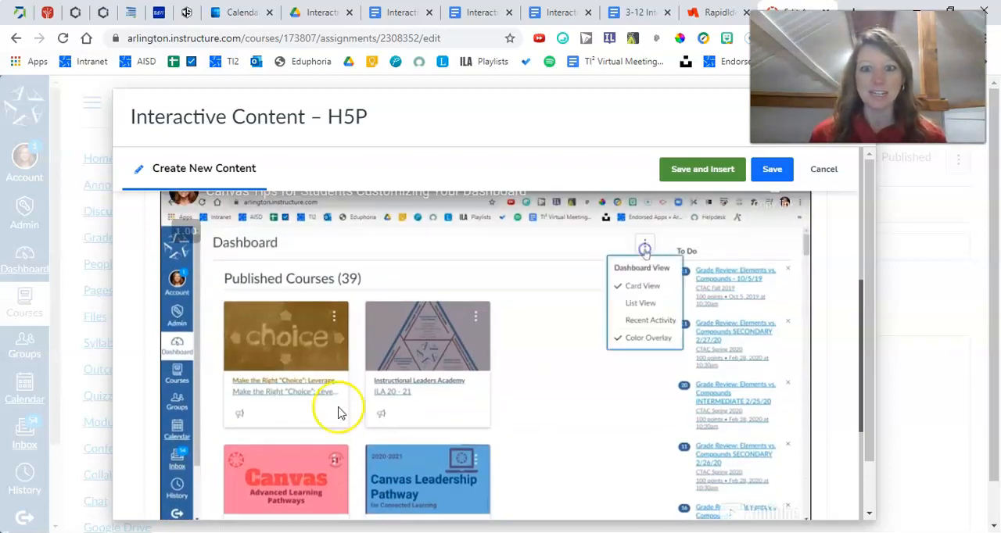
pyautogui.scroll(-1, 199, 464)
pyautogui.click(178, 473)
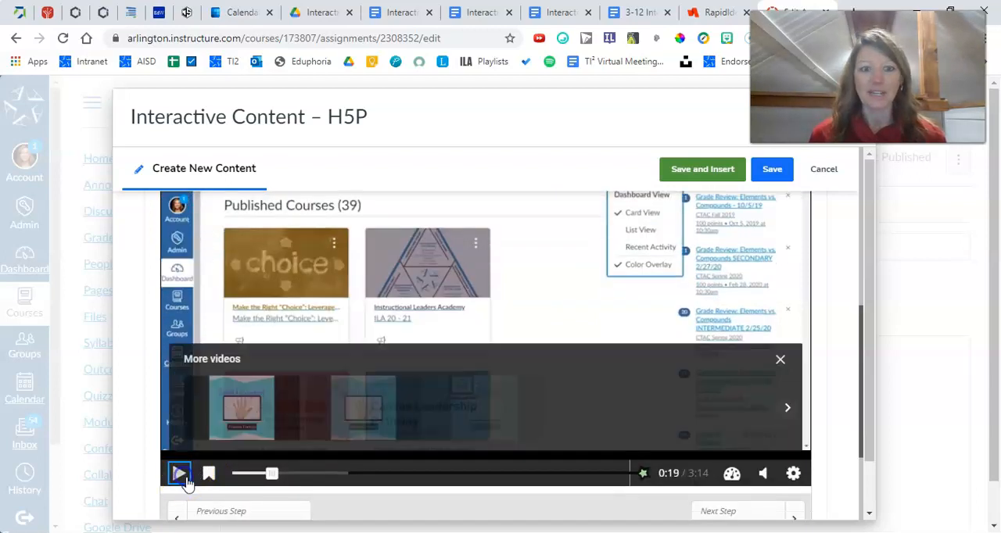
# Place a Multiple Choice interaction onto the paused video frame
pyautogui.scroll(2, 402, 258)
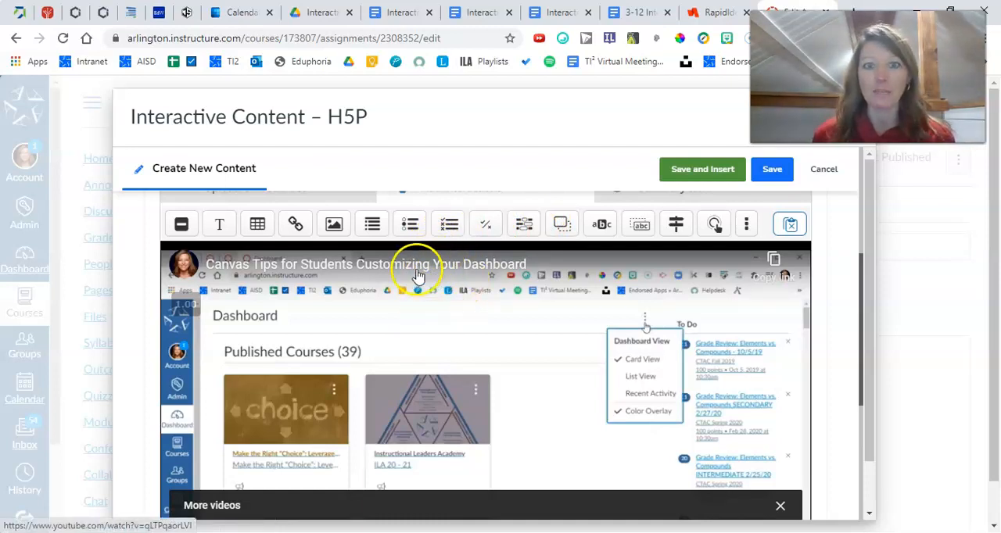
pyautogui.moveTo(449, 232); pyautogui.dragTo(480, 424)
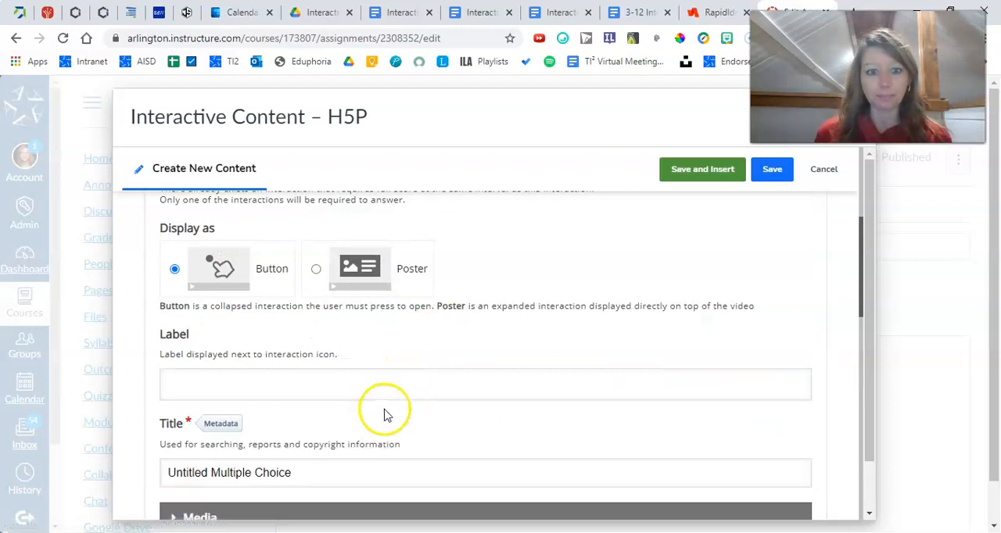
pyautogui.scroll(2, 359, 305)
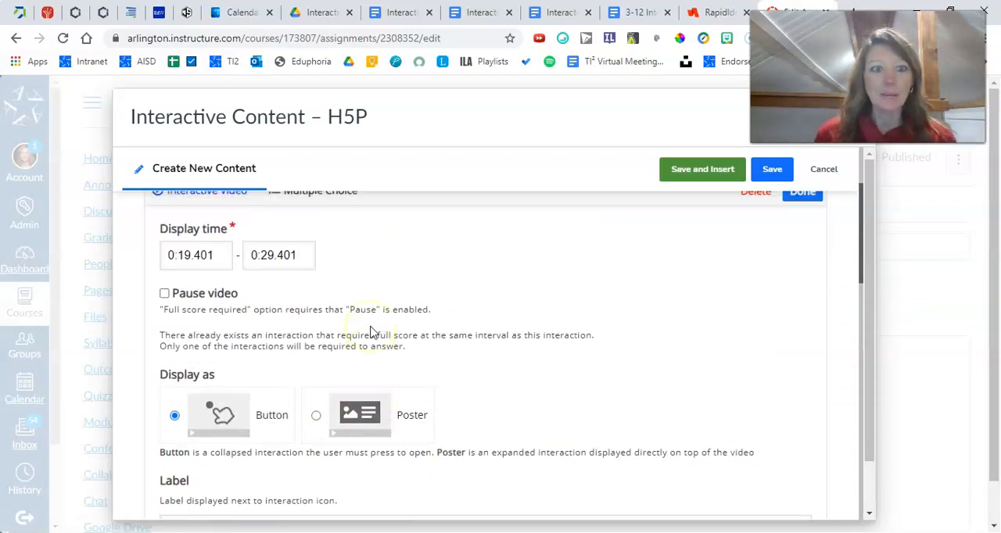
# Set the question's display end time to 0:19.401, enable Pause video, and display it as a Poster
pyautogui.click(269, 255)
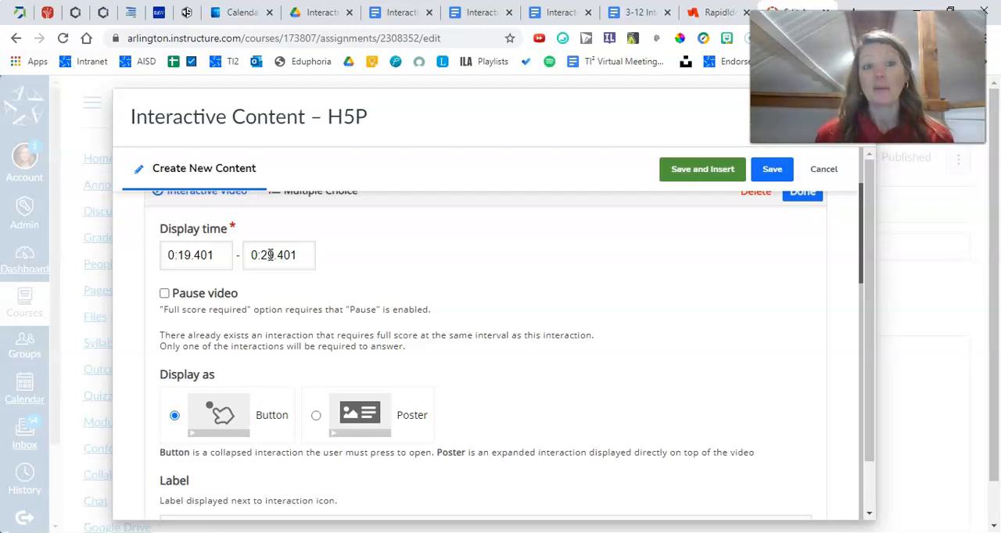
pyautogui.press('BackSpace')
pyautogui.write('1')
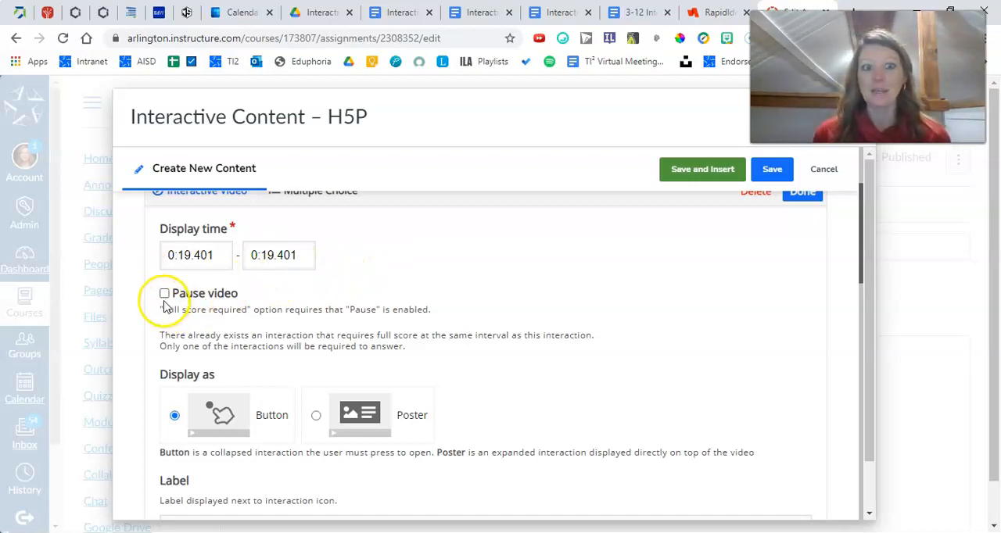
pyautogui.click(164, 295)
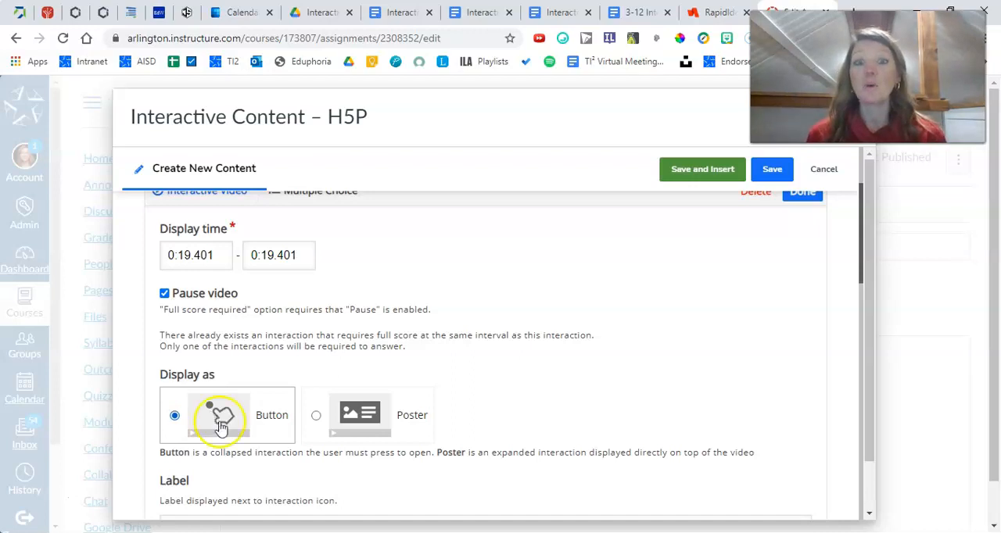
pyautogui.click(317, 420)
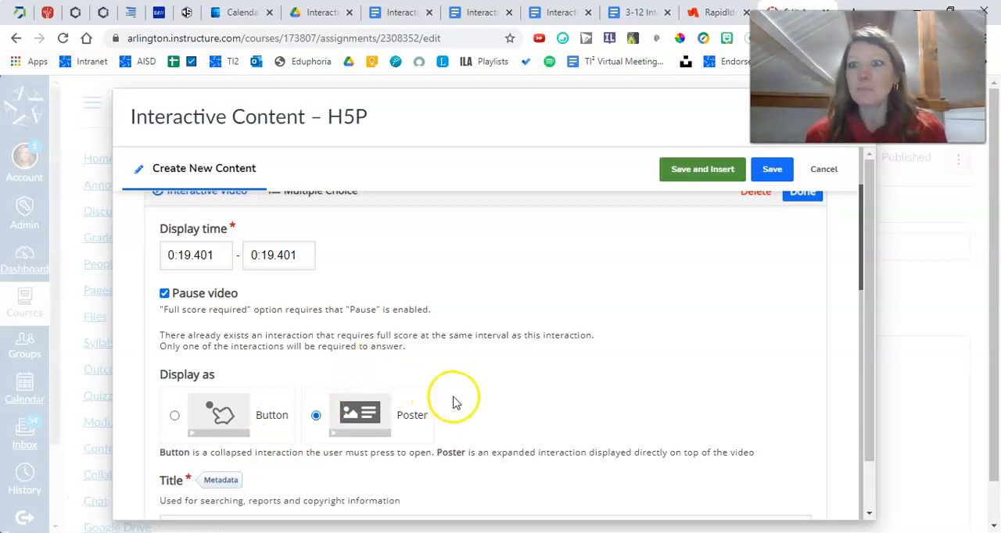
# Enter "The view shown on the dashboard is the" as the multiple choice question text
pyautogui.scroll(-2, 460, 401)
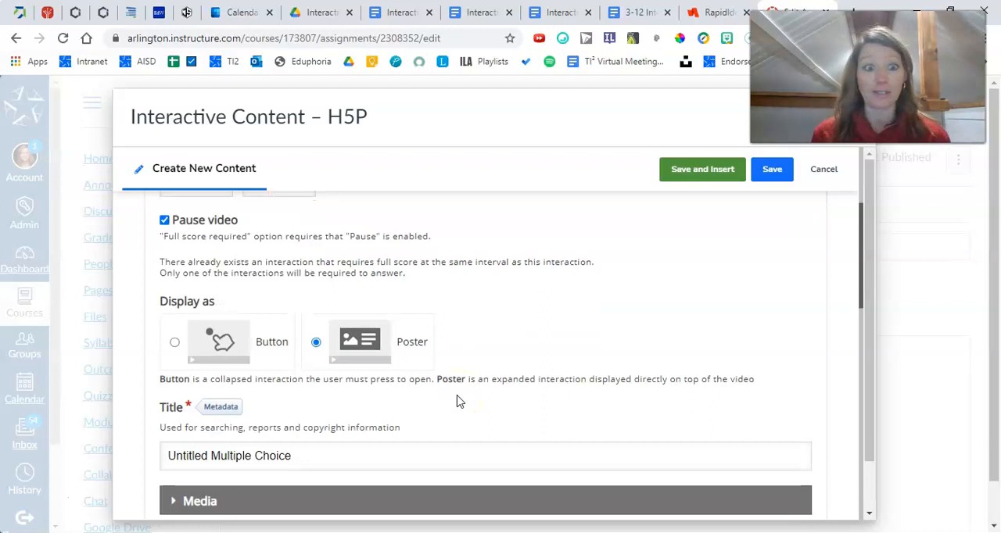
pyautogui.scroll(-1, 459, 401)
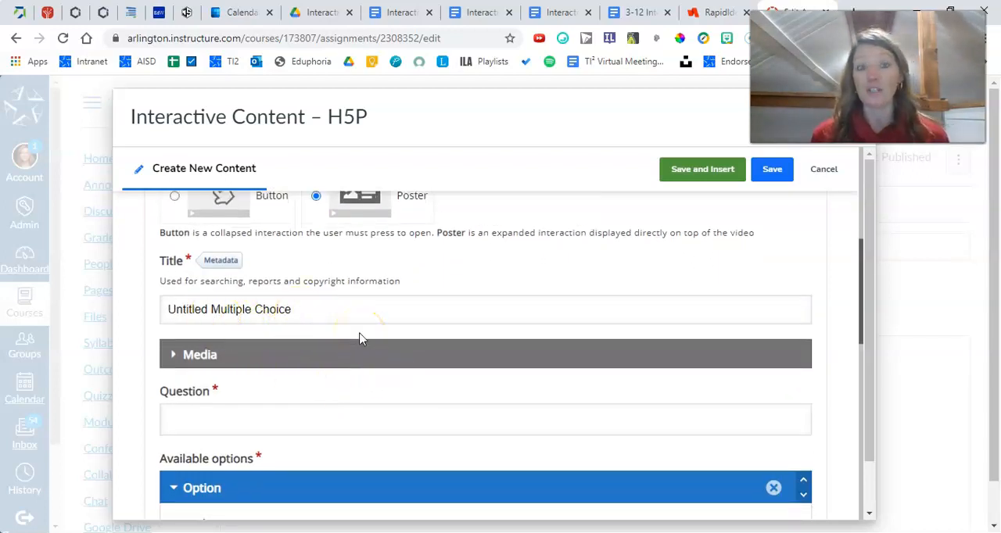
pyautogui.scroll(-1, 339, 346)
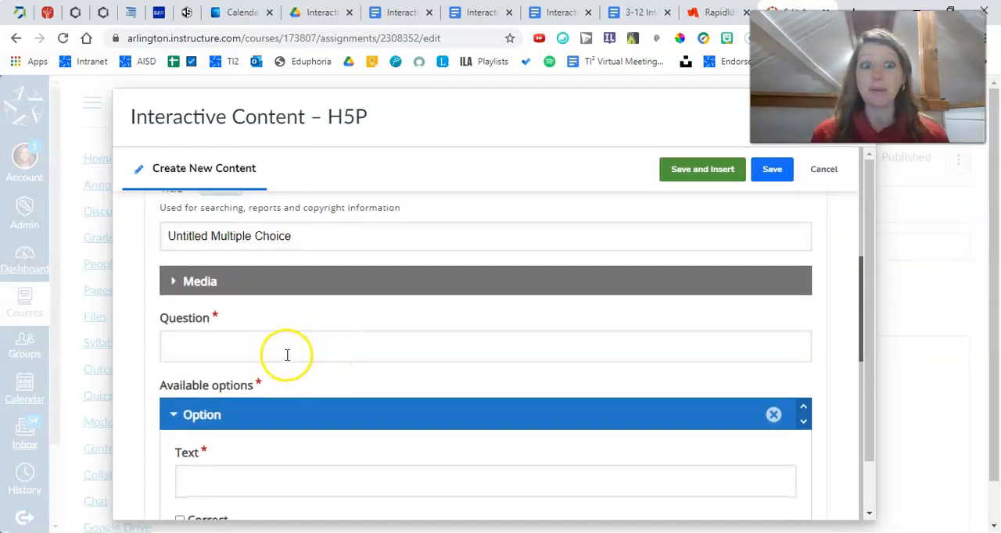
pyautogui.click(280, 344)
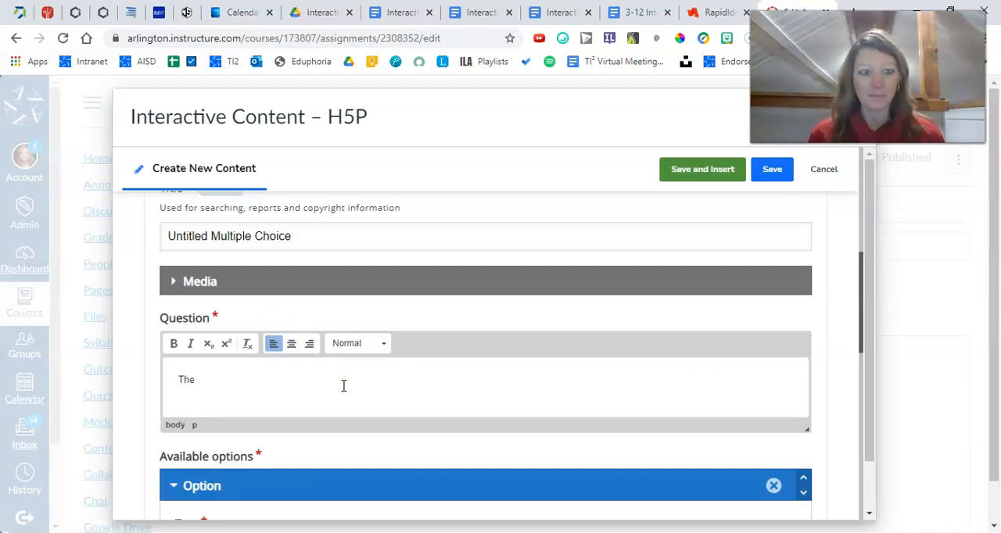
pyautogui.write('sho')
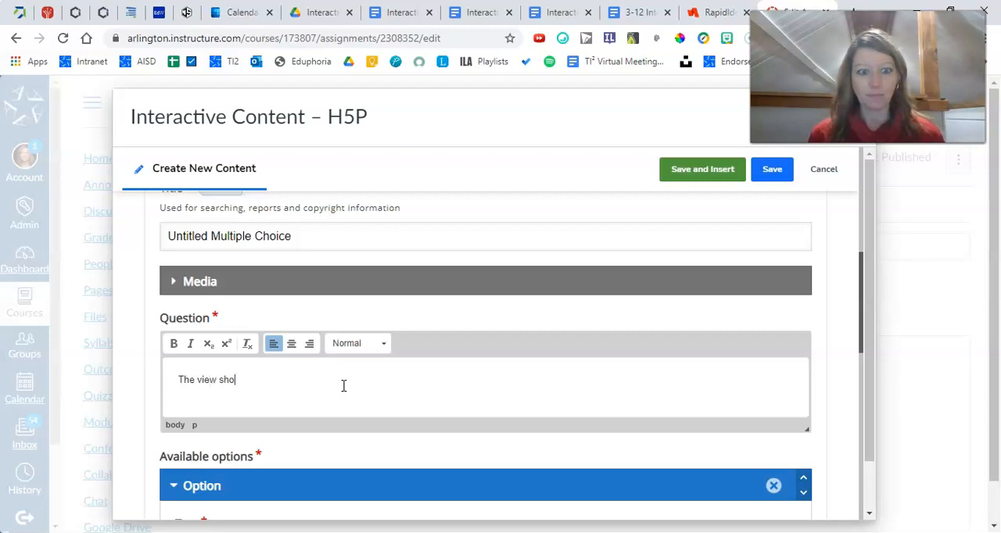
pyautogui.write('wn on the dashboard is the')
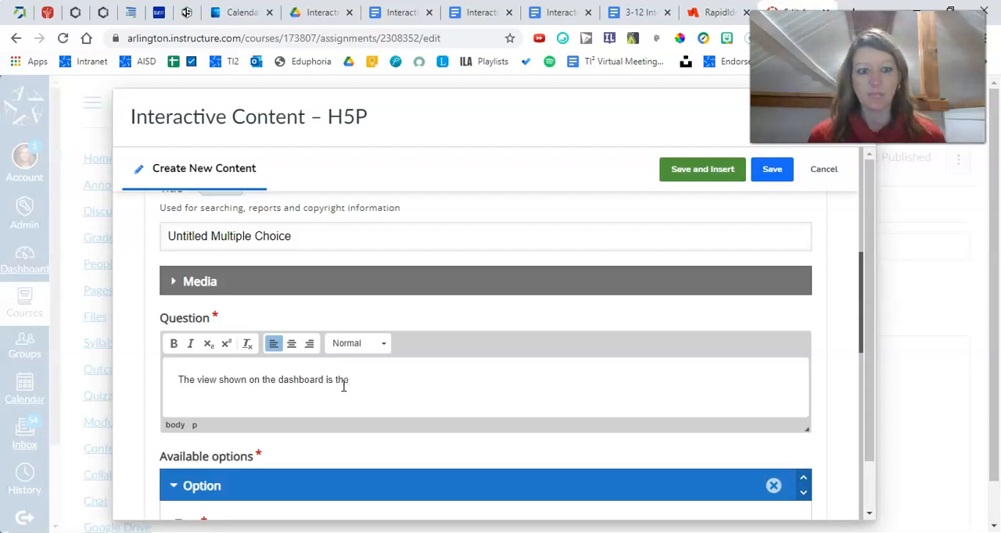
# Fill in the first two answer options as "card view" and "list view"
pyautogui.scroll(-3, 344, 385)
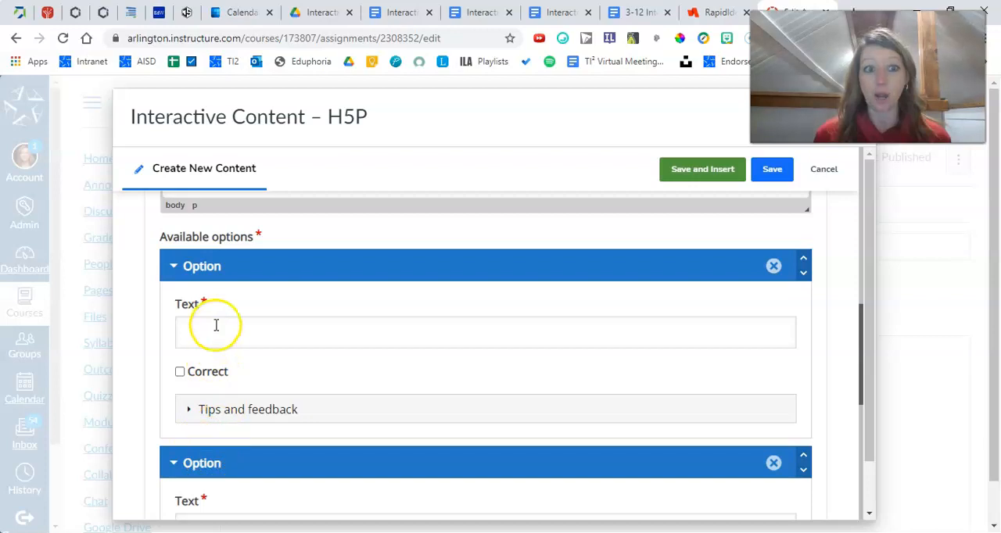
pyautogui.click(215, 330)
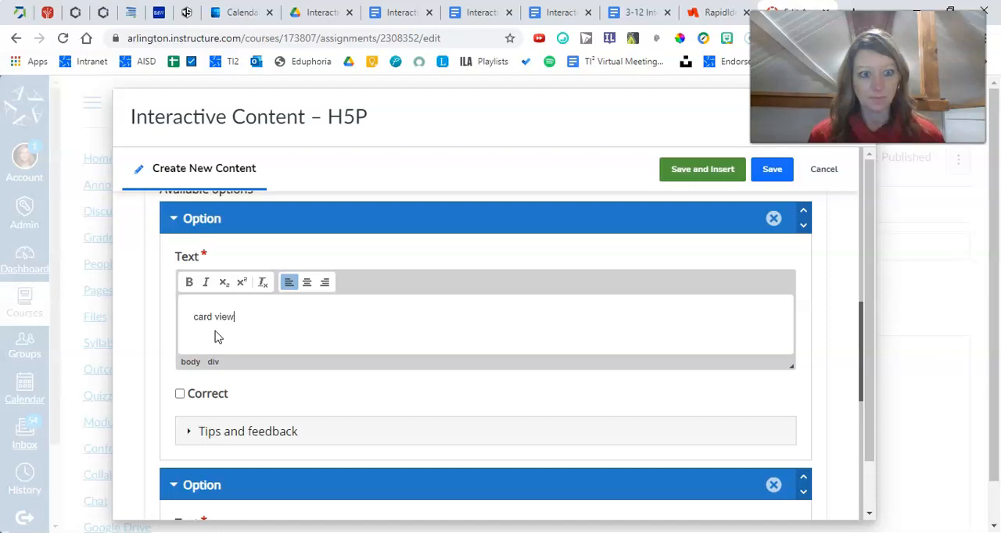
pyautogui.scroll(-3, 217, 336)
pyautogui.click(217, 339)
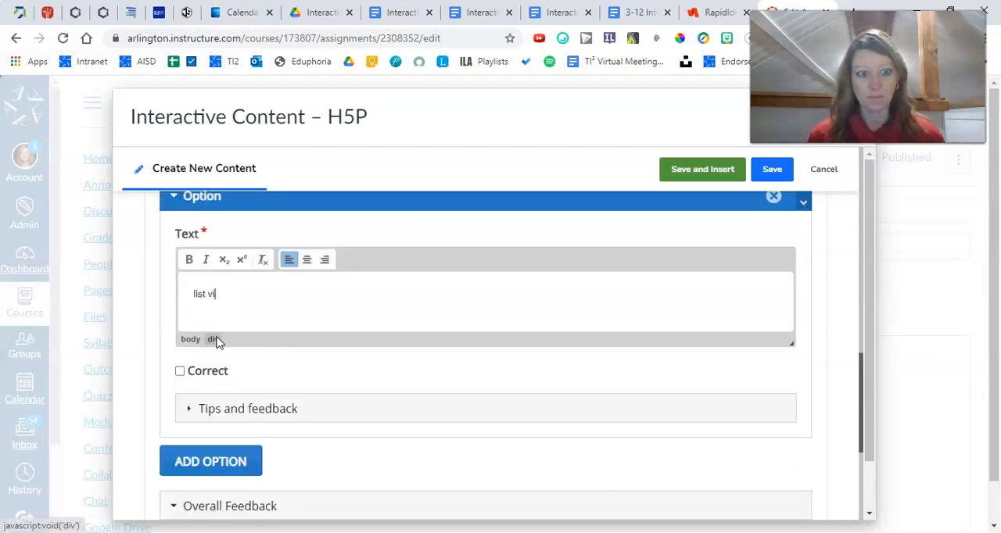
# Add a third answer option with the text "activity view"
pyautogui.scroll(-1, 217, 343)
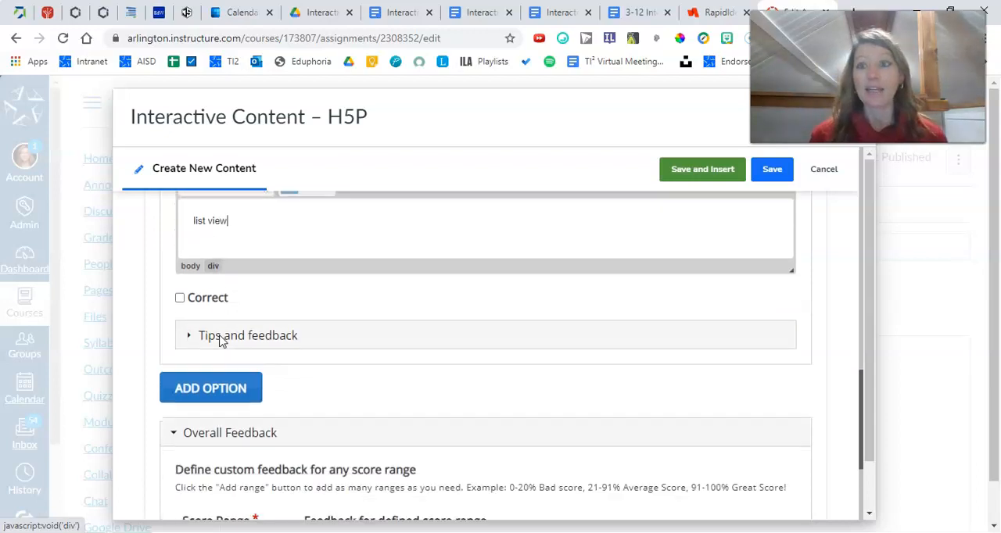
pyautogui.click(206, 395)
pyautogui.scroll(-1, 276, 433)
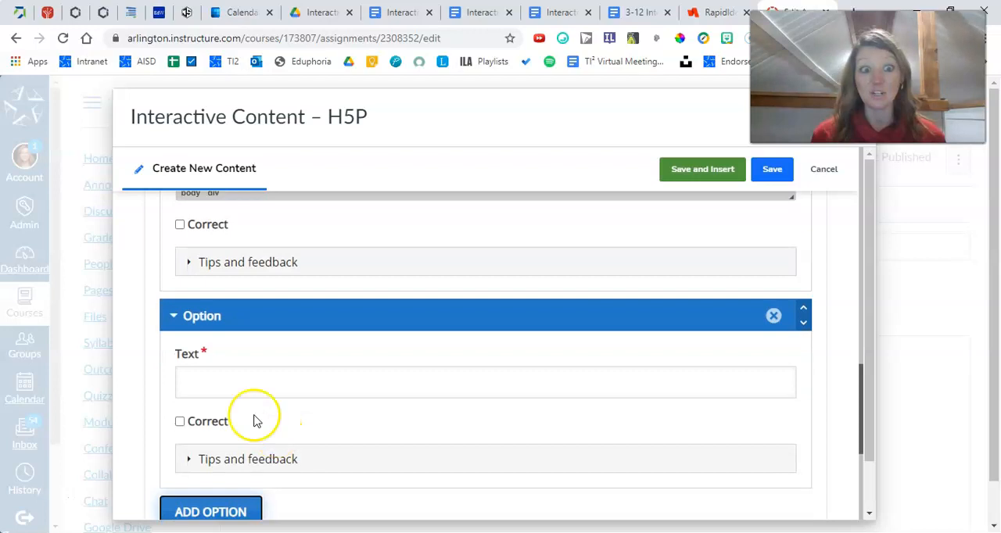
pyautogui.click(226, 387)
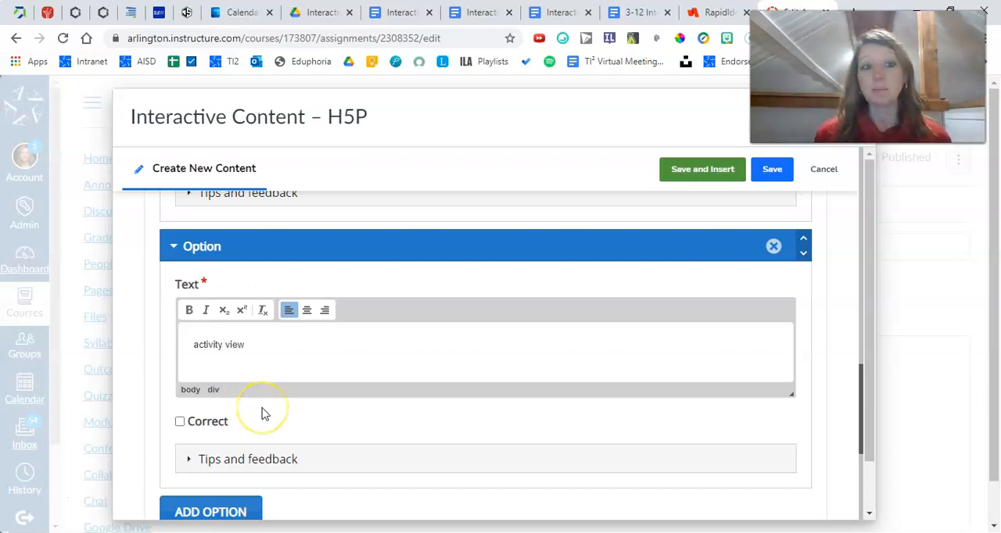
# Mark "card view" as the correct answer and finish editing the multiple choice question
pyautogui.scroll(4, 263, 414)
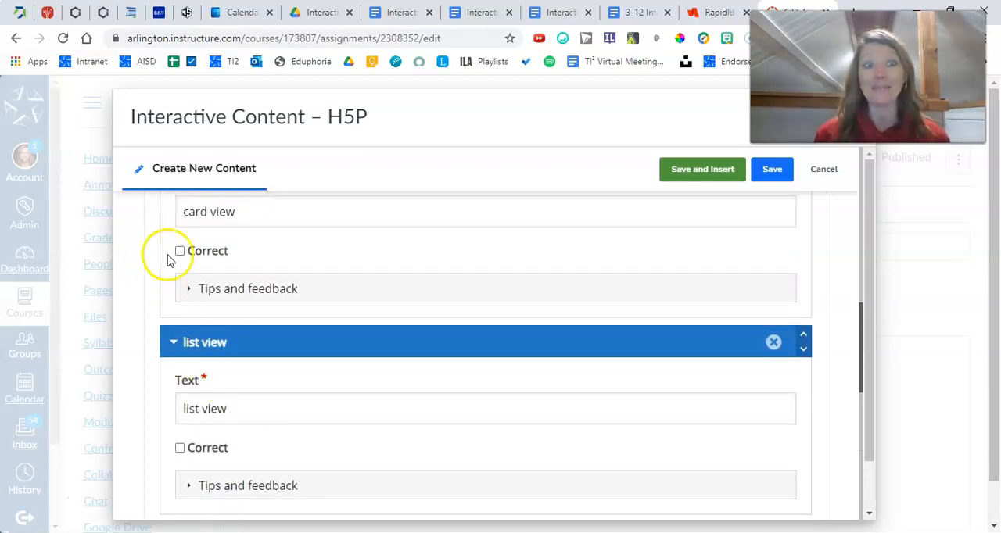
pyautogui.click(180, 251)
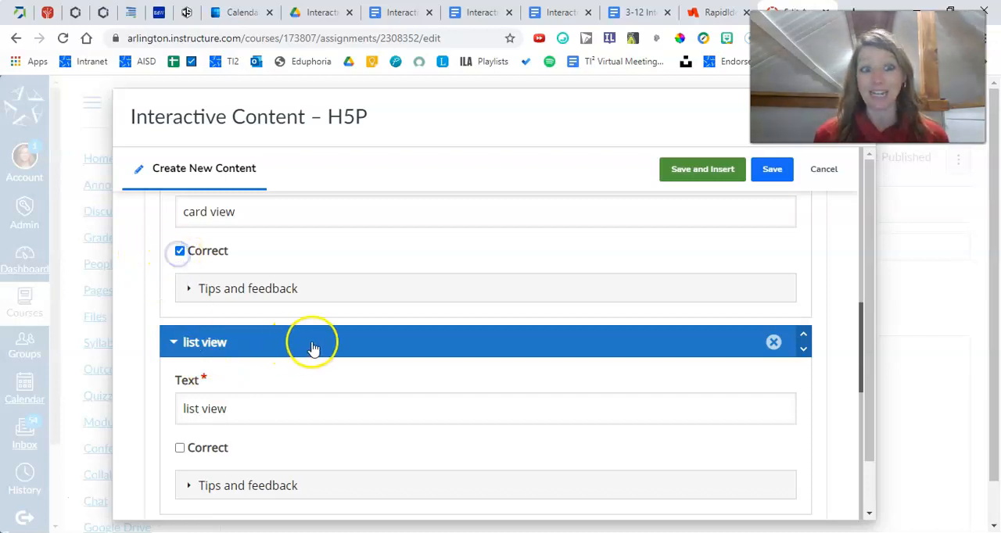
pyautogui.scroll(-3, 336, 347)
pyautogui.click(338, 347)
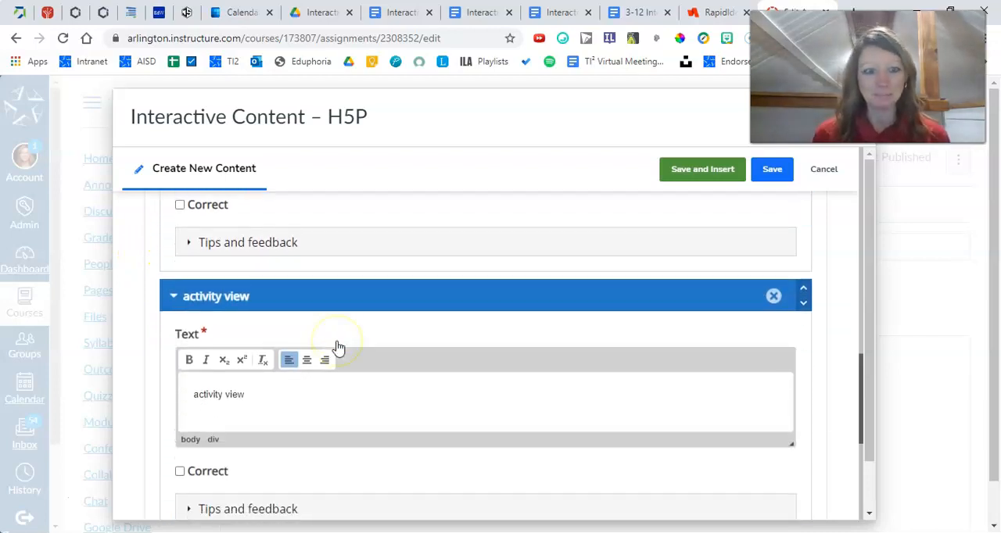
pyautogui.scroll(-7, 338, 347)
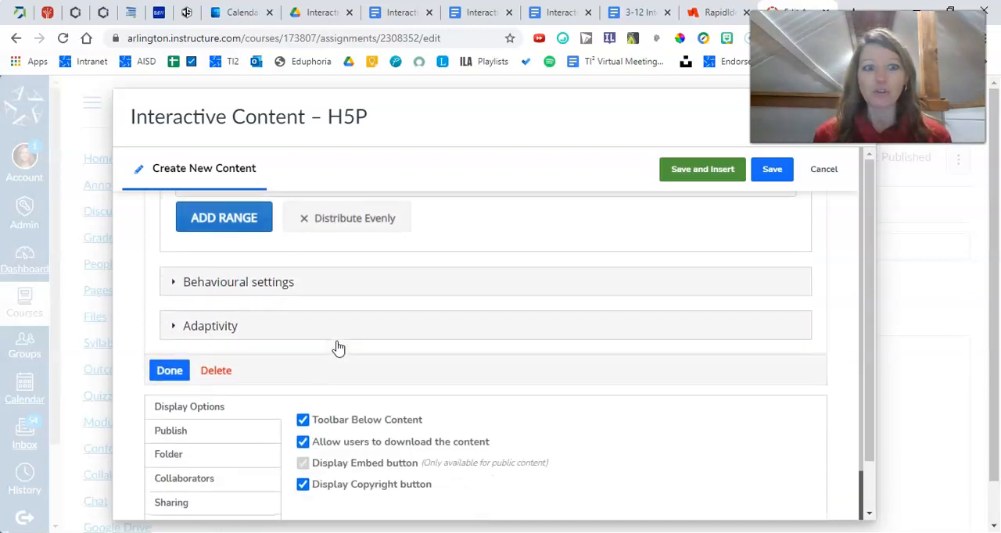
pyautogui.click(170, 370)
# Move the question poster up over the Dashboard View menu in the video and dismiss the More videos overlay
pyautogui.scroll(-1, 375, 399)
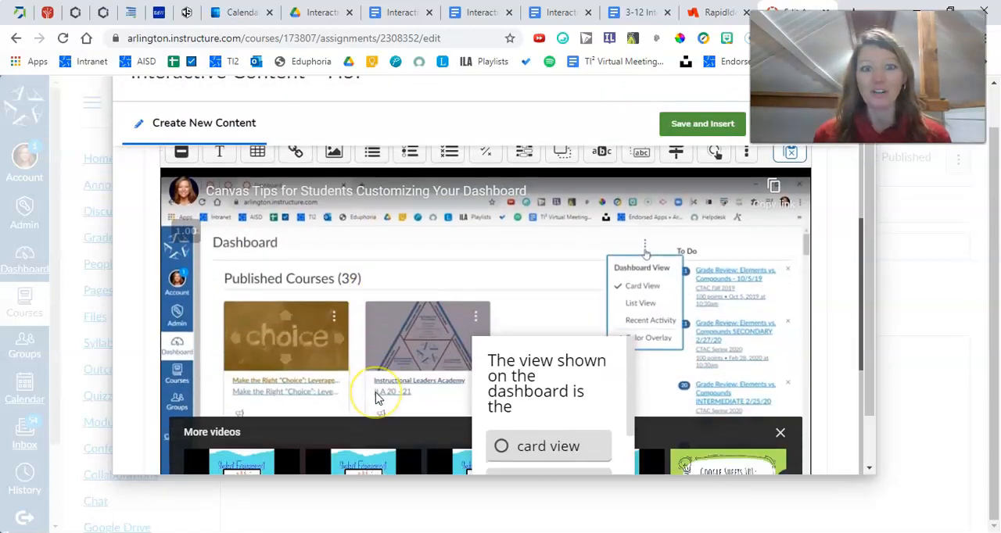
pyautogui.scroll(-1, 375, 399)
pyautogui.moveTo(568, 328); pyautogui.dragTo(620, 256)
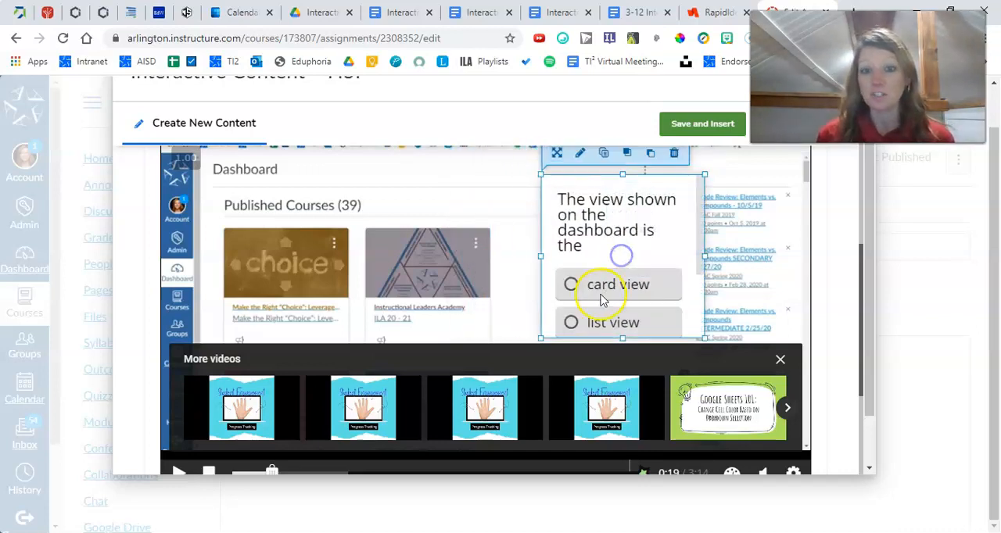
pyautogui.click(776, 361)
pyautogui.click(776, 361)
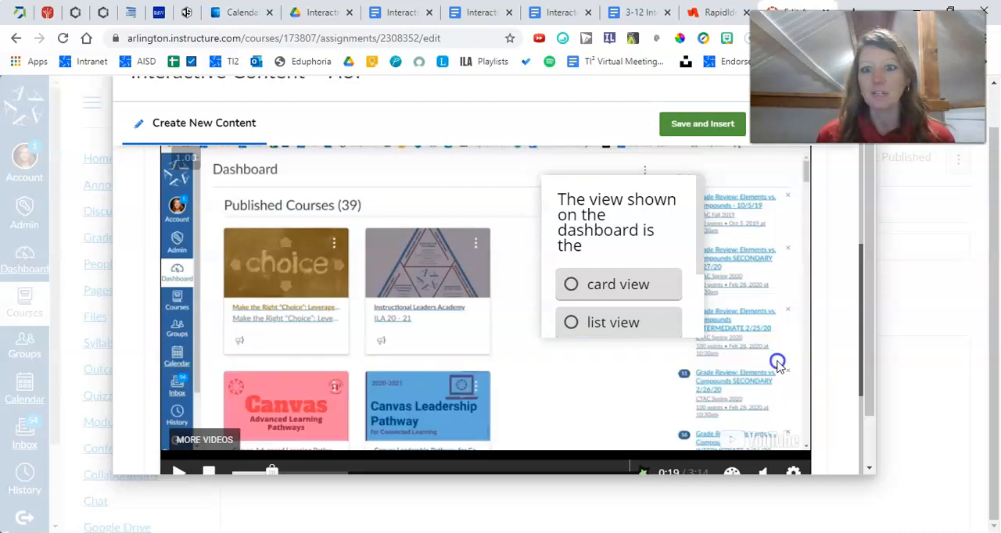
# Enlarge the question poster downward so all three answers and the Check button fit inside it
pyautogui.click(635, 302)
pyautogui.moveTo(543, 337); pyautogui.dragTo(537, 425)
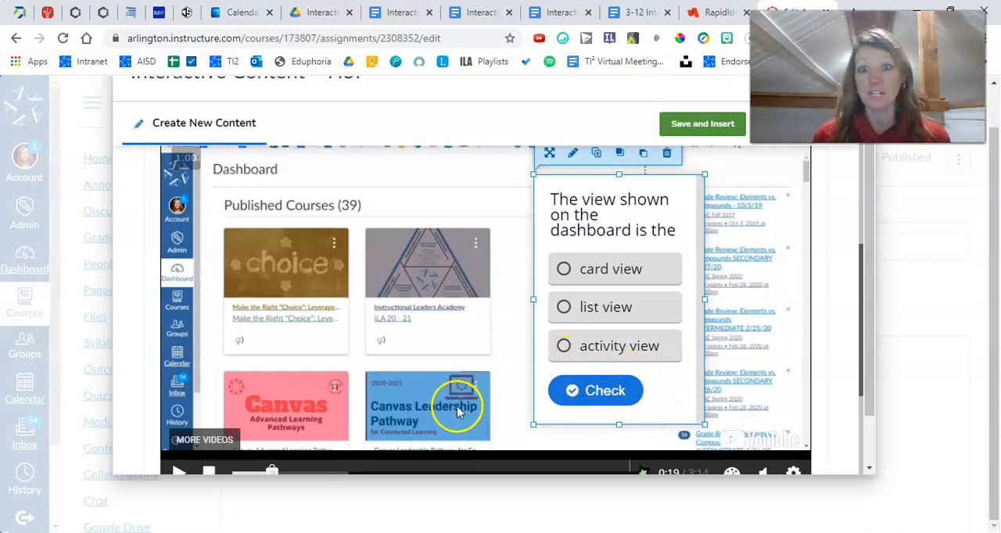
pyautogui.scroll(-1, 473, 356)
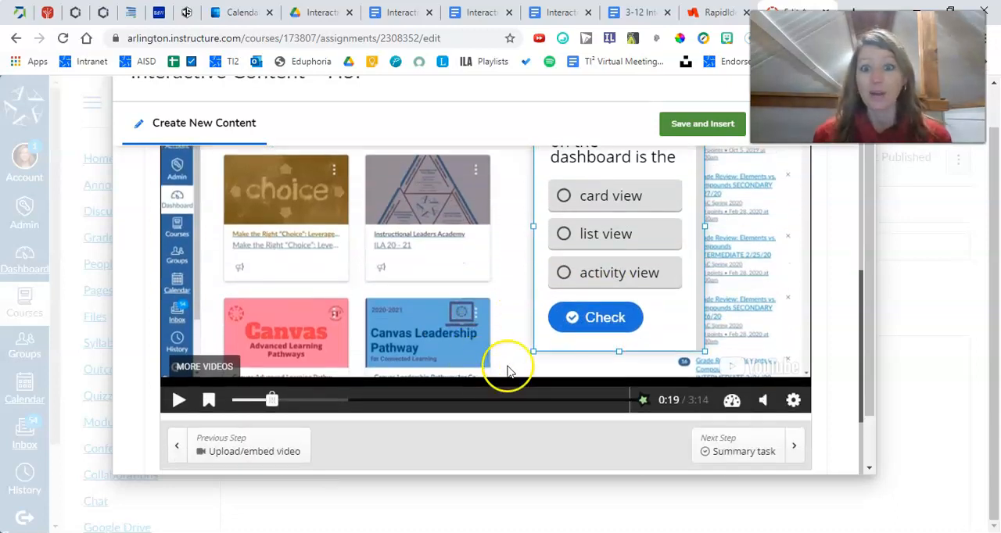
pyautogui.scroll(1, 516, 359)
# Resume the video past the question and pause it at 0:27
pyautogui.scroll(-1, 336, 363)
pyautogui.click(179, 402)
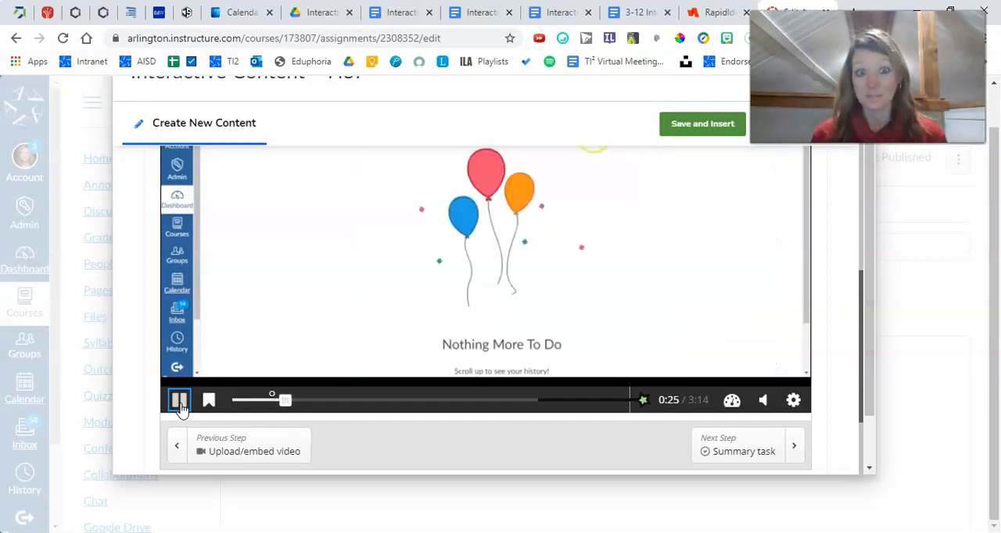
pyautogui.click(180, 404)
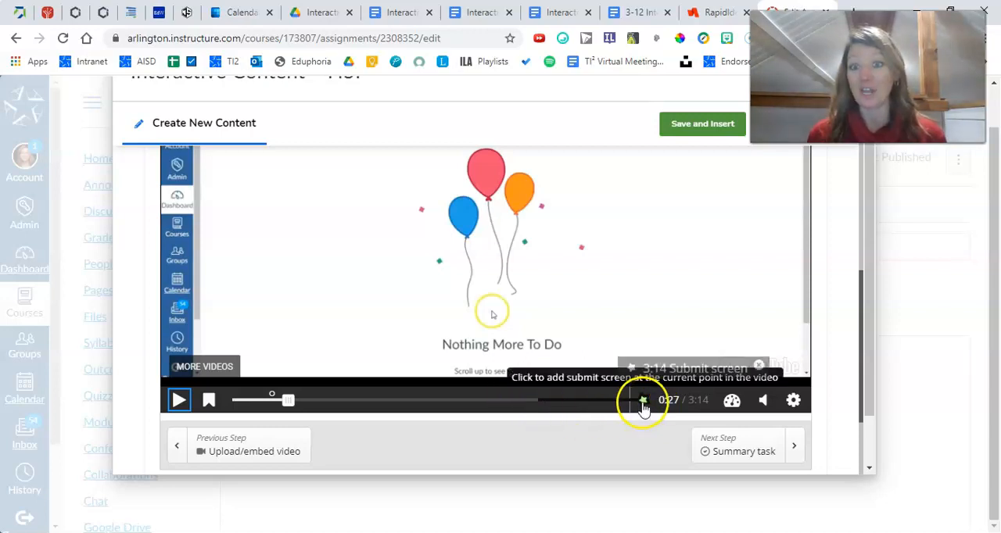
# Enable "Prevent skipping forward in a video" in the interactive video's behavioural settings
pyautogui.scroll(-3, 508, 410)
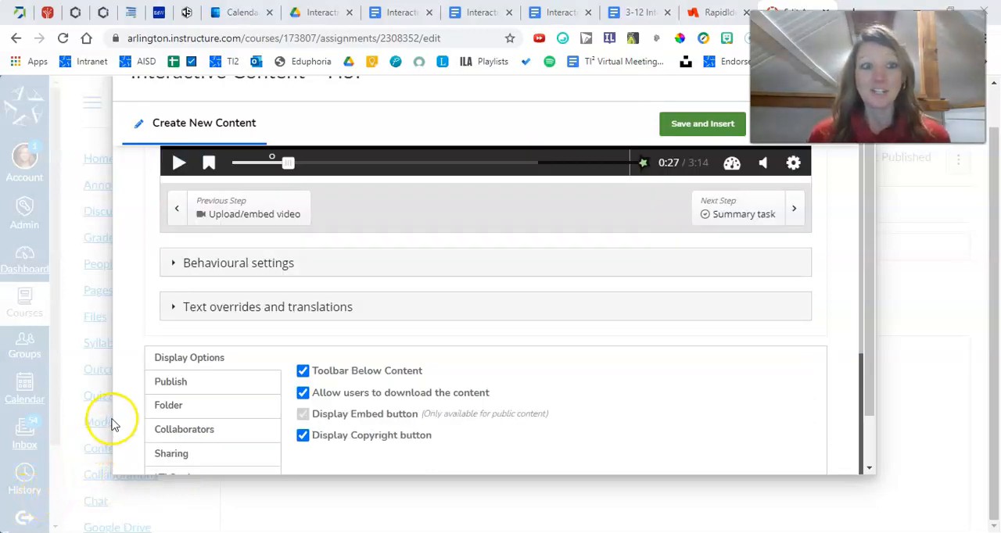
pyautogui.click(172, 265)
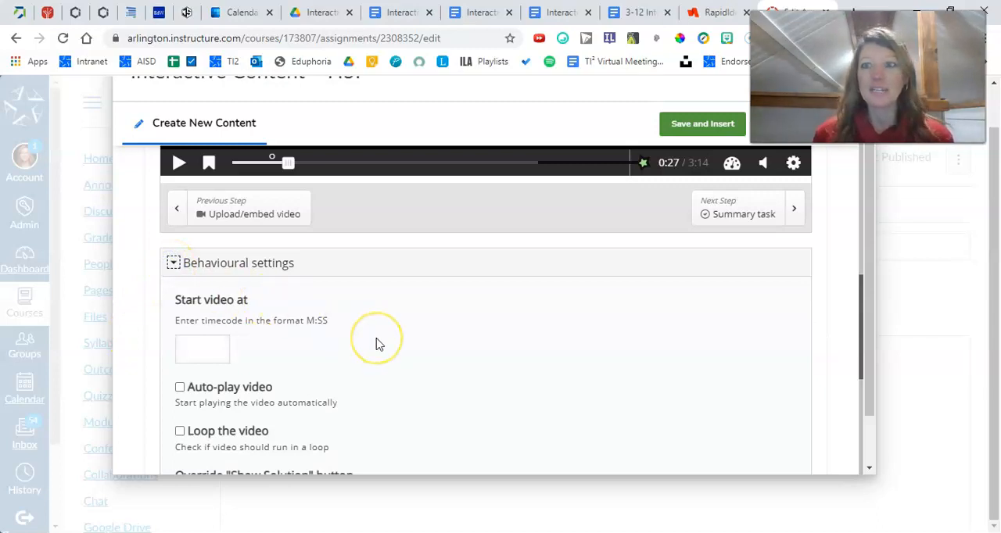
pyautogui.scroll(-1, 375, 344)
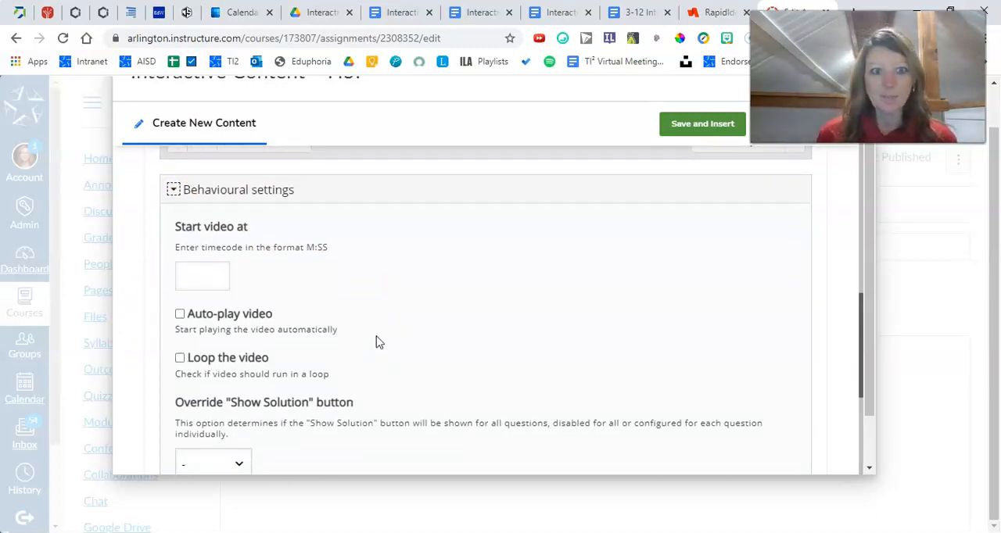
pyautogui.scroll(-1, 376, 343)
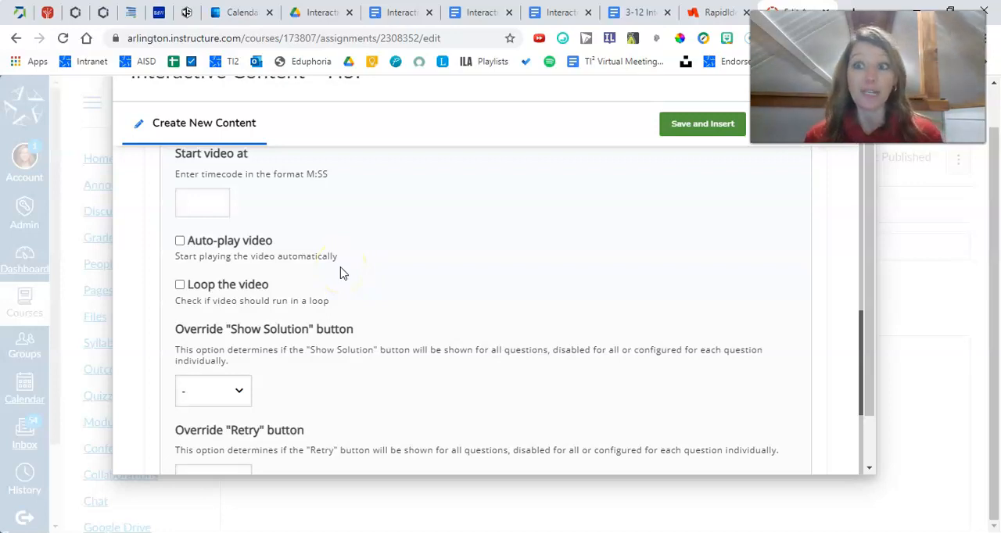
pyautogui.click(197, 201)
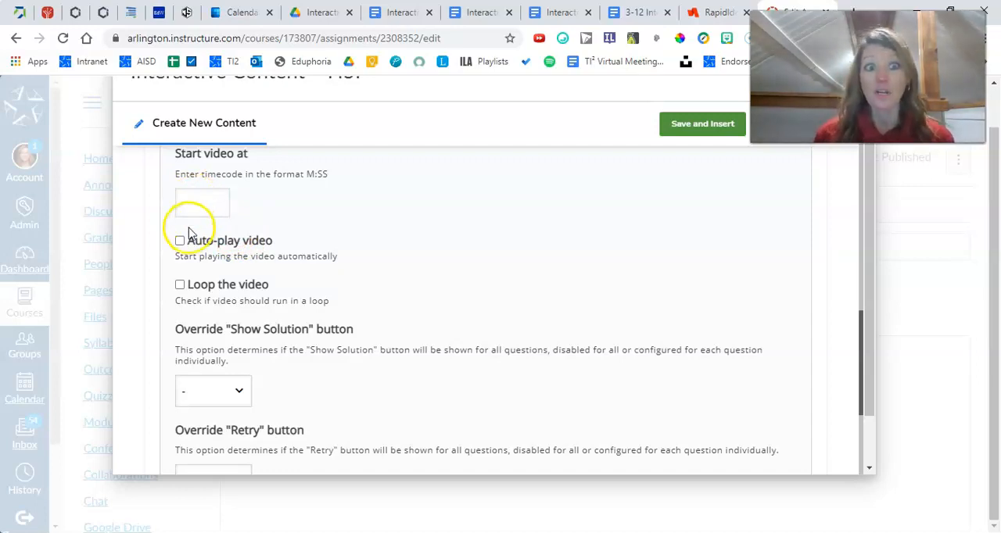
pyautogui.scroll(-2, 277, 250)
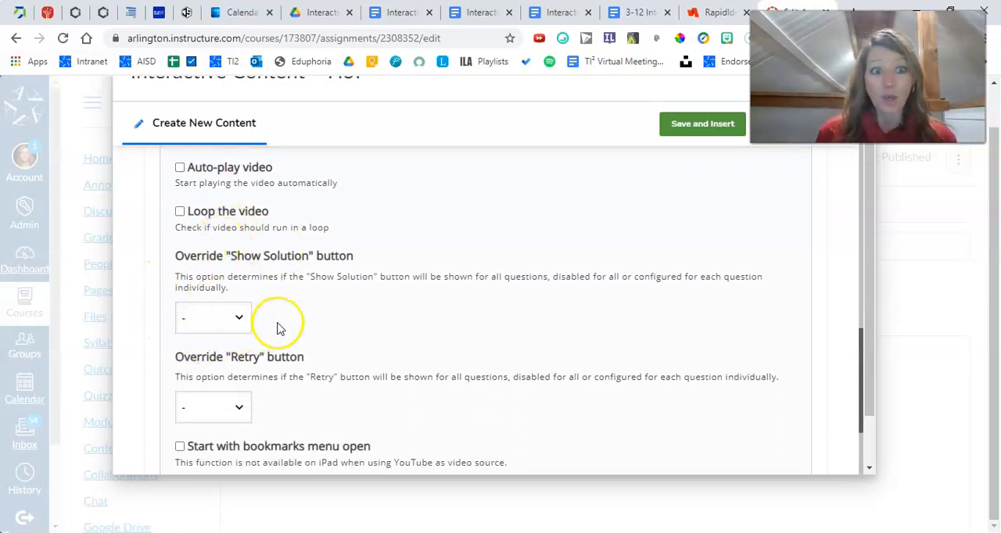
pyautogui.scroll(-2, 279, 331)
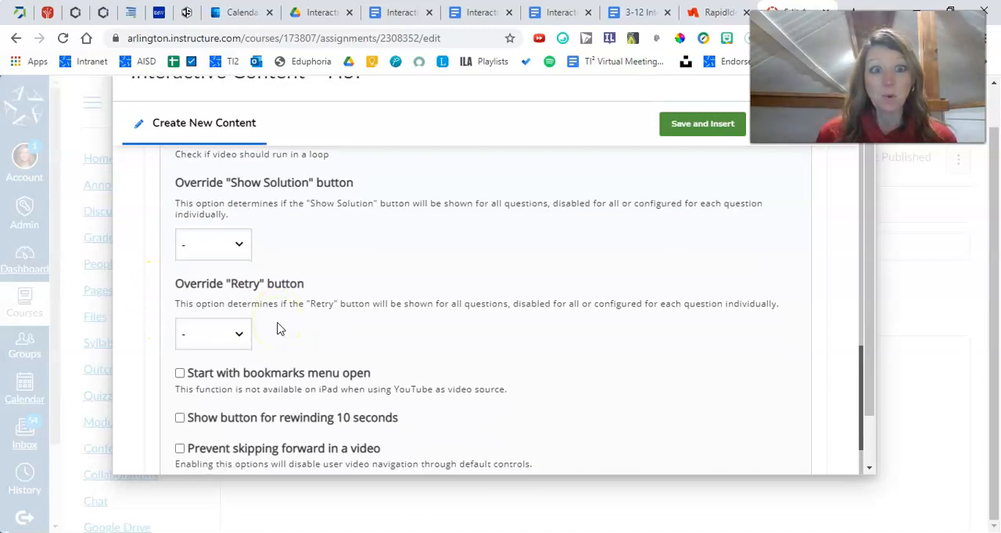
pyautogui.scroll(-2, 280, 329)
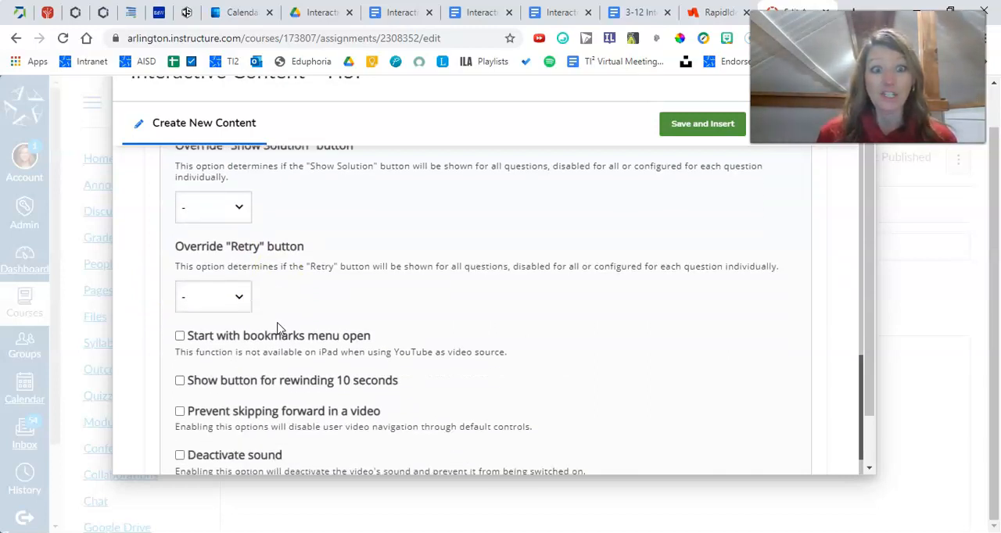
pyautogui.scroll(-2, 279, 329)
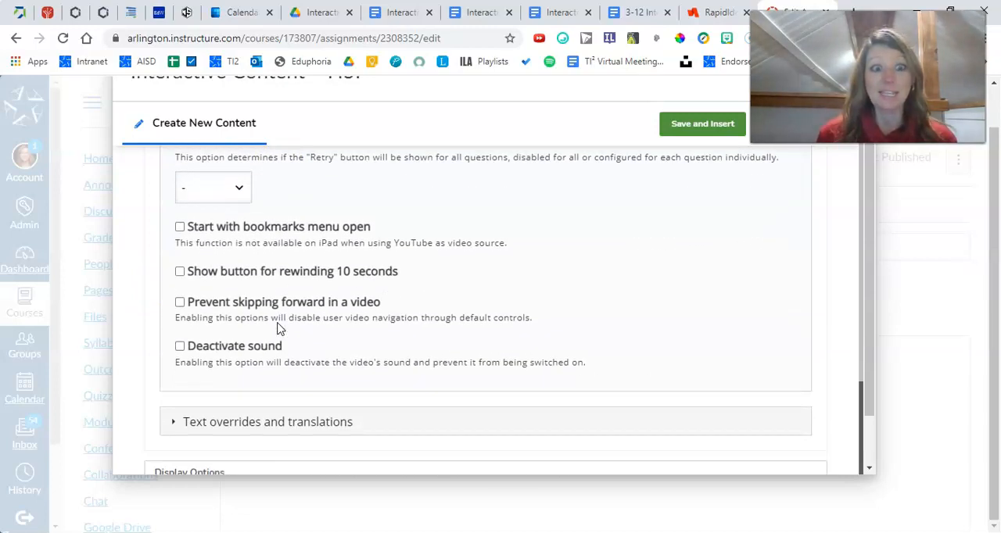
pyautogui.click(179, 306)
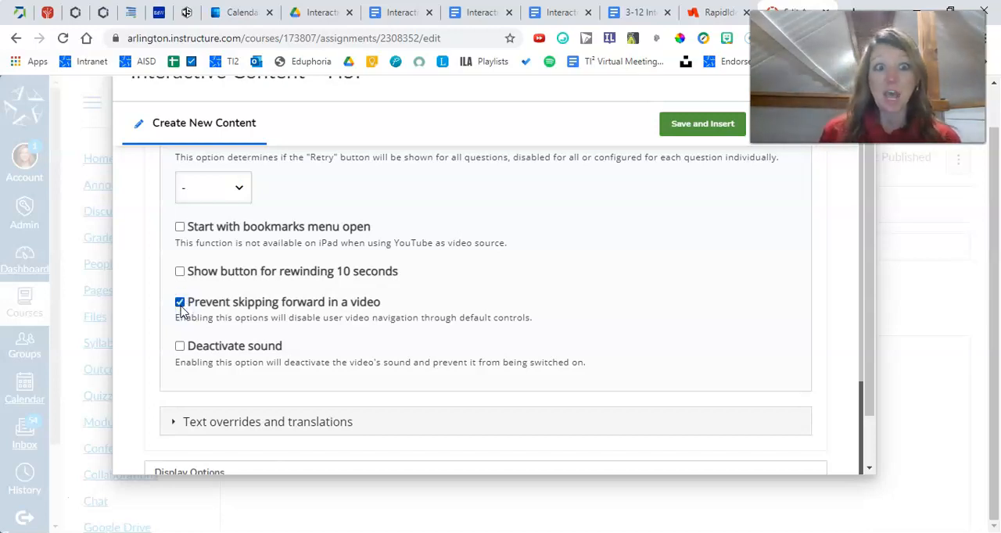
pyautogui.scroll(1, 250, 313)
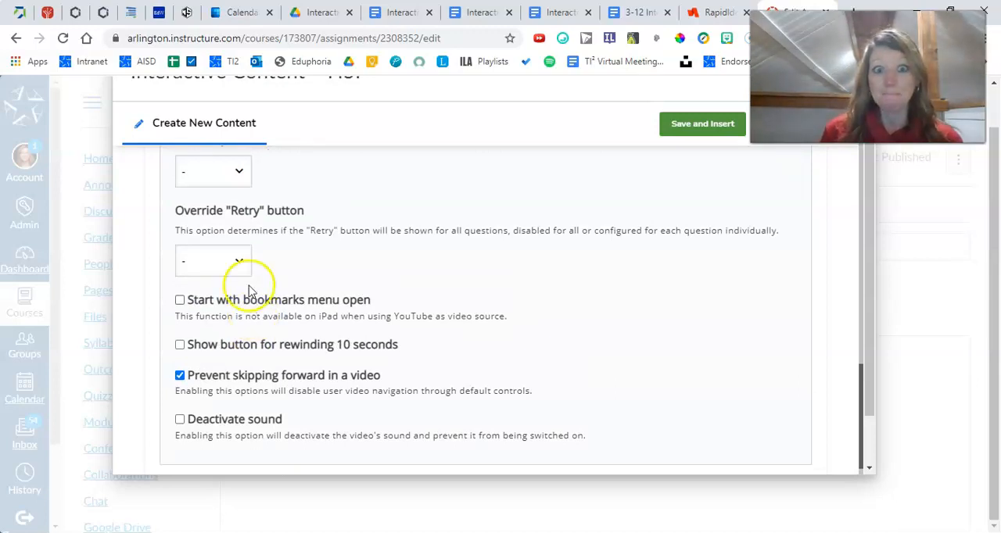
pyautogui.scroll(-1, 252, 283)
pyautogui.scroll(-1, 252, 286)
pyautogui.scroll(4, 254, 289)
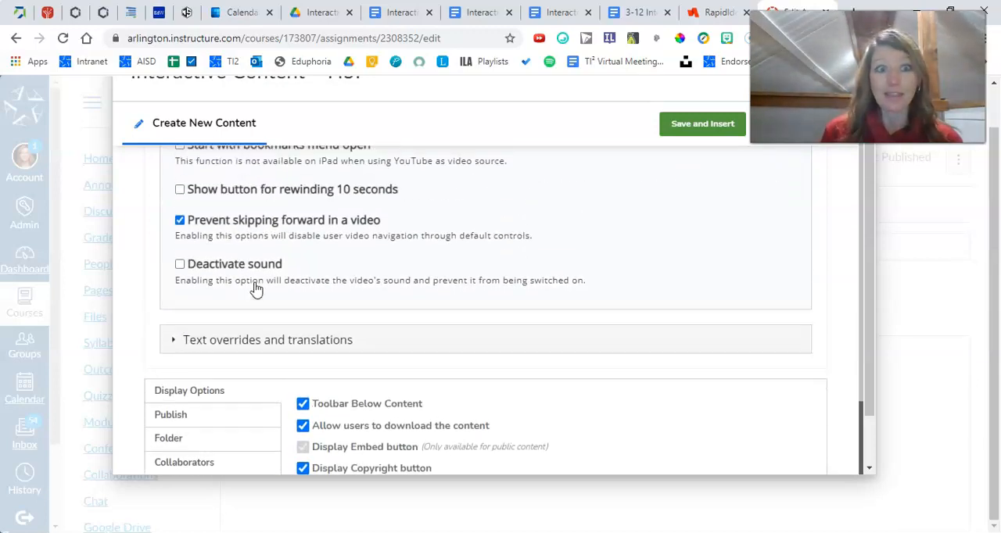
# Try to save the interactive video, keeping the remaining behavioural settings and the display options at their defaults
pyautogui.scroll(1, 256, 289)
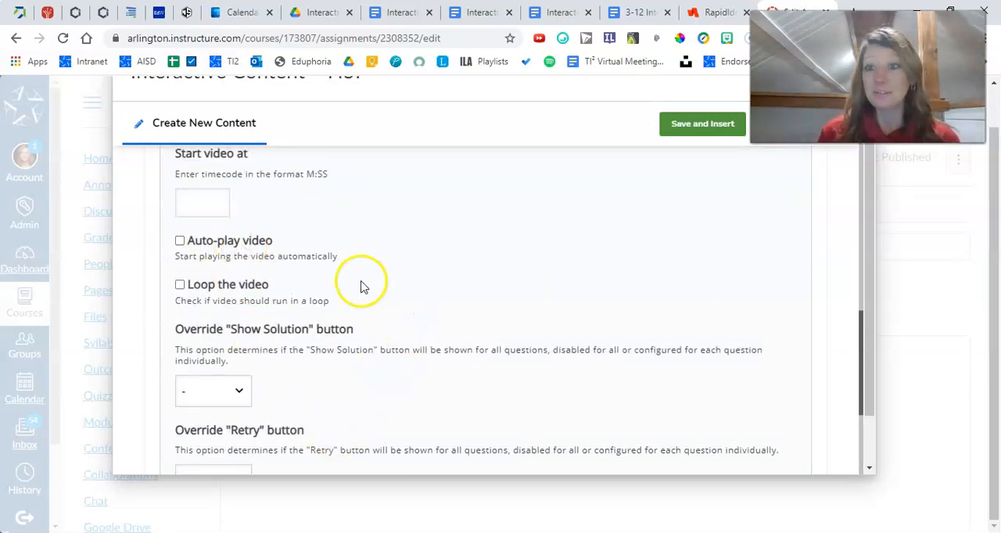
pyautogui.scroll(-4, 281, 305)
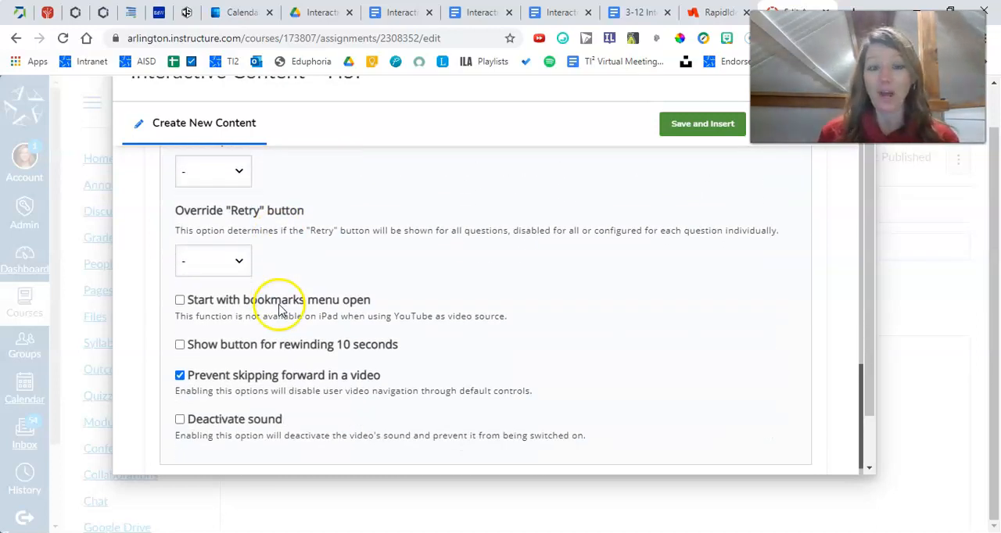
pyautogui.scroll(-2, 280, 311)
pyautogui.scroll(2, 282, 313)
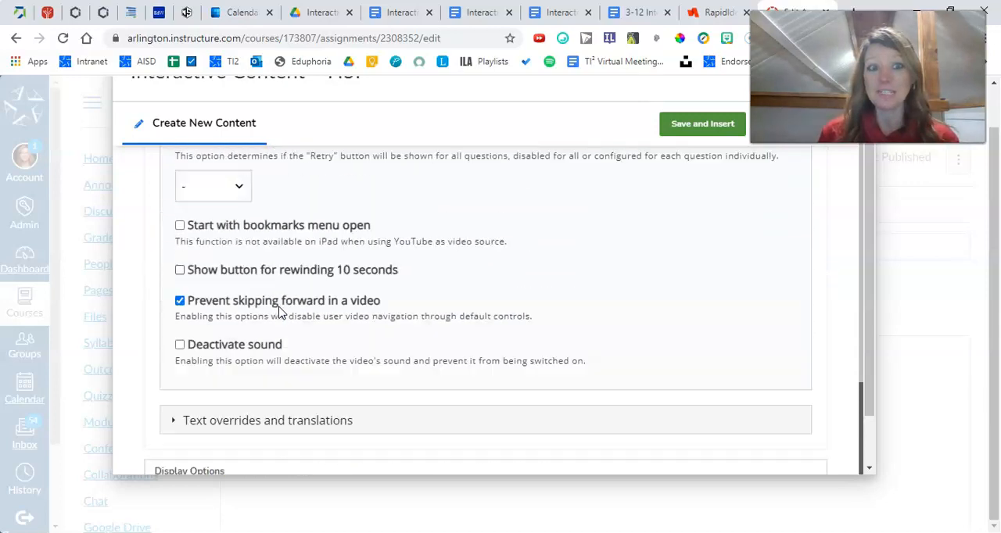
pyautogui.scroll(-2, 280, 311)
pyautogui.scroll(-2, 297, 289)
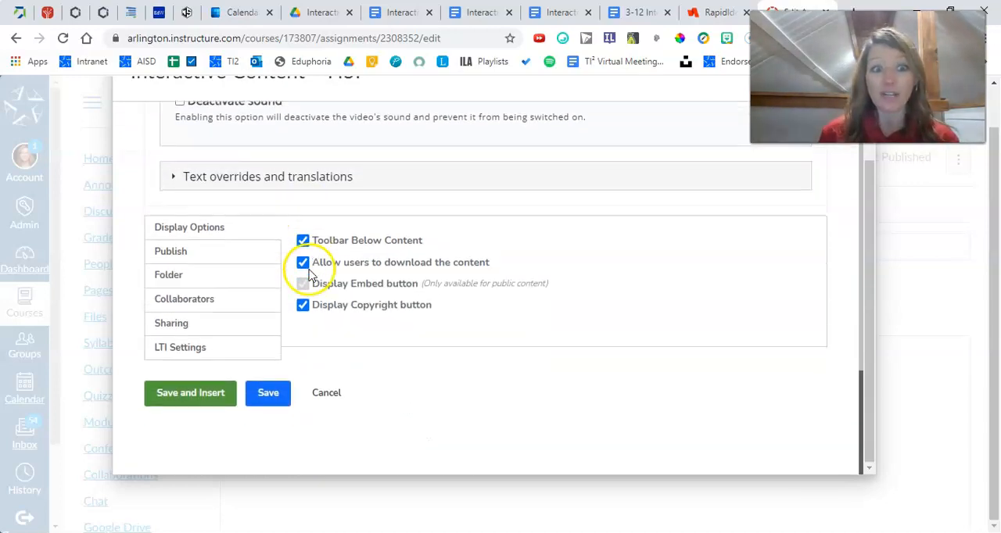
pyautogui.click(268, 393)
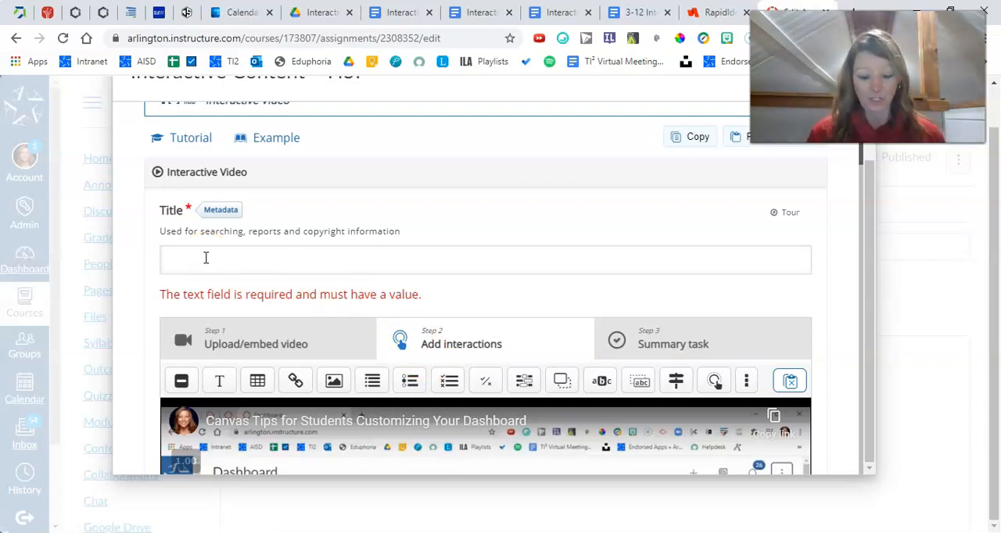
# Title the interactive video "Cavas", then save it and insert it into the assignment description
pyautogui.write('Cavas')
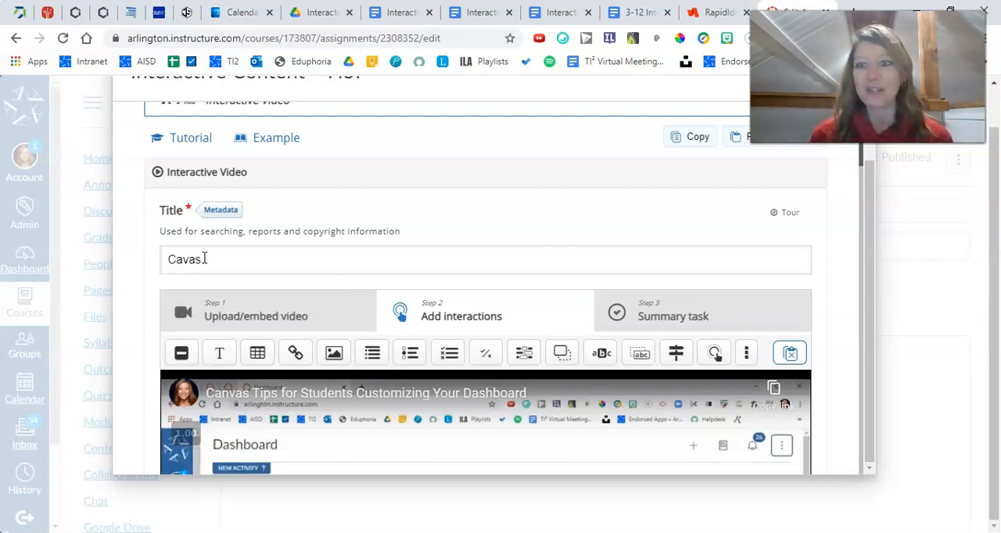
pyautogui.scroll(-1, 204, 259)
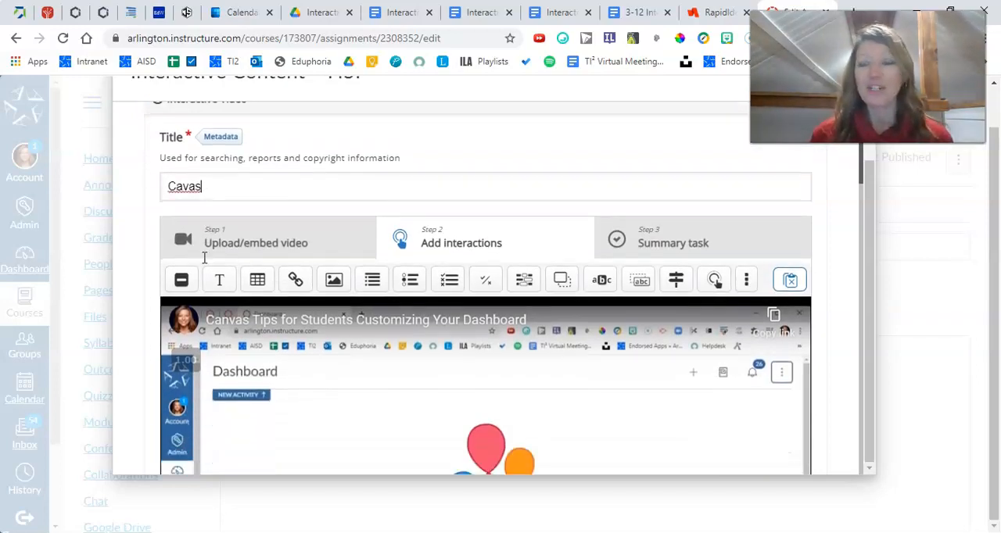
pyautogui.scroll(-1, 179, 264)
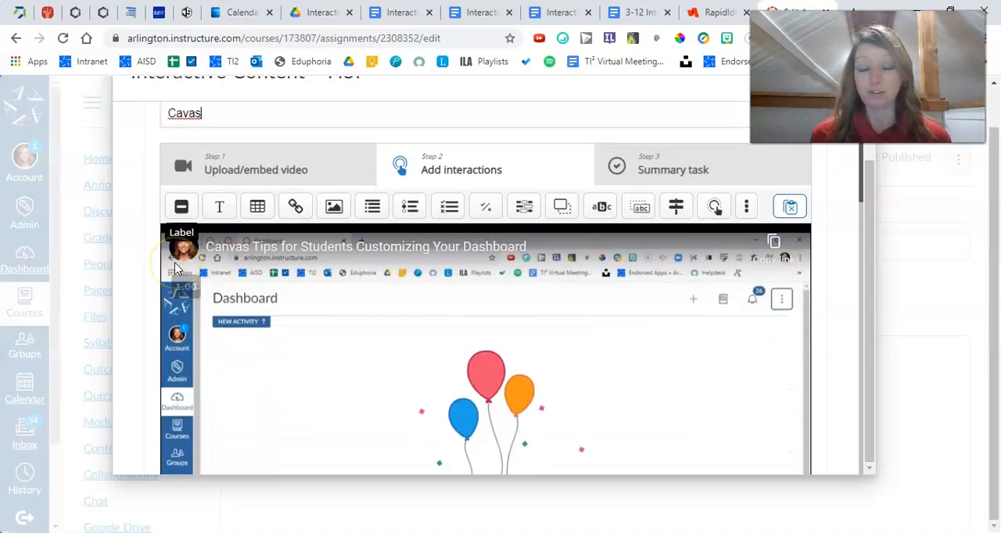
pyautogui.scroll(-3, 168, 274)
pyautogui.scroll(-2, 162, 281)
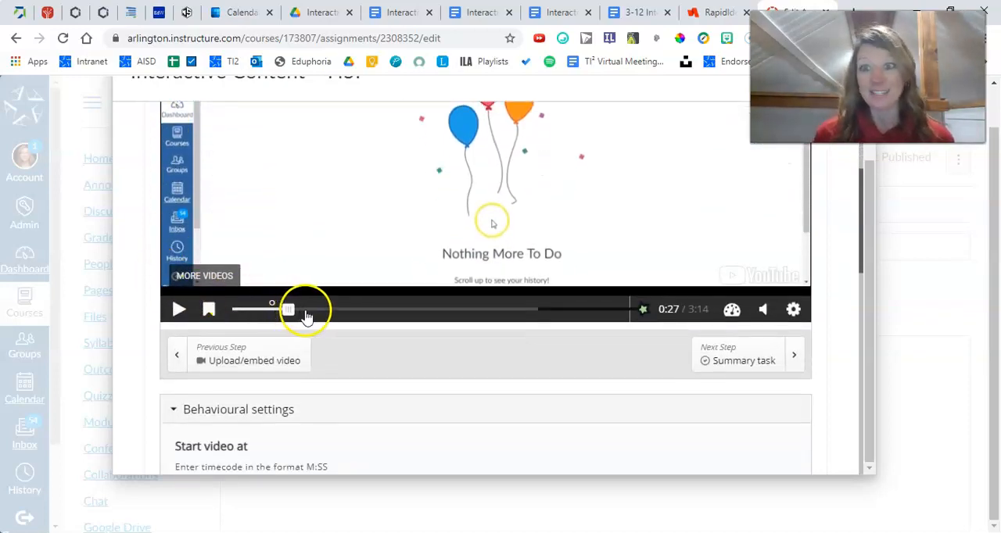
pyautogui.scroll(-1, 336, 332)
pyautogui.scroll(-1, 350, 341)
pyautogui.scroll(-2, 350, 341)
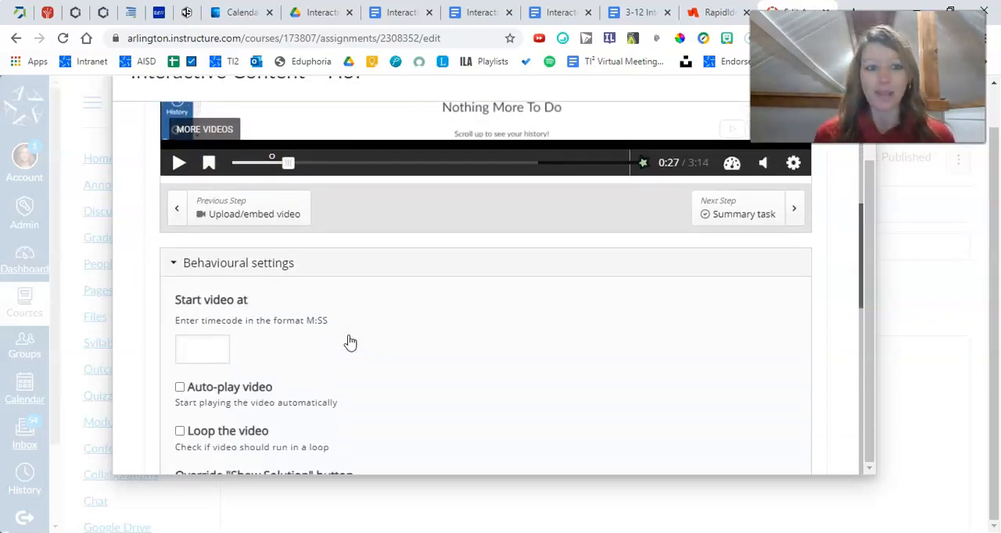
pyautogui.scroll(-2, 349, 342)
pyautogui.scroll(-6, 350, 342)
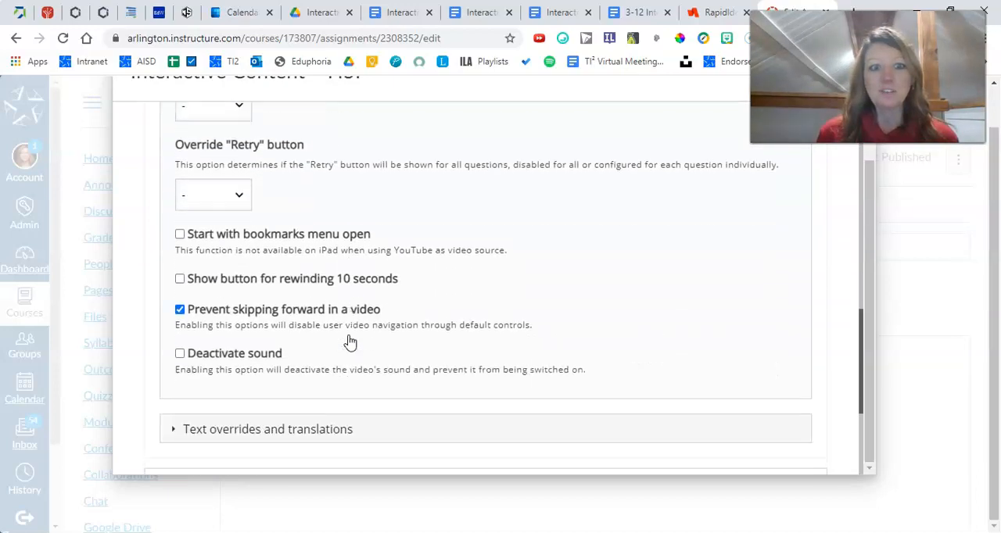
pyautogui.click(171, 404)
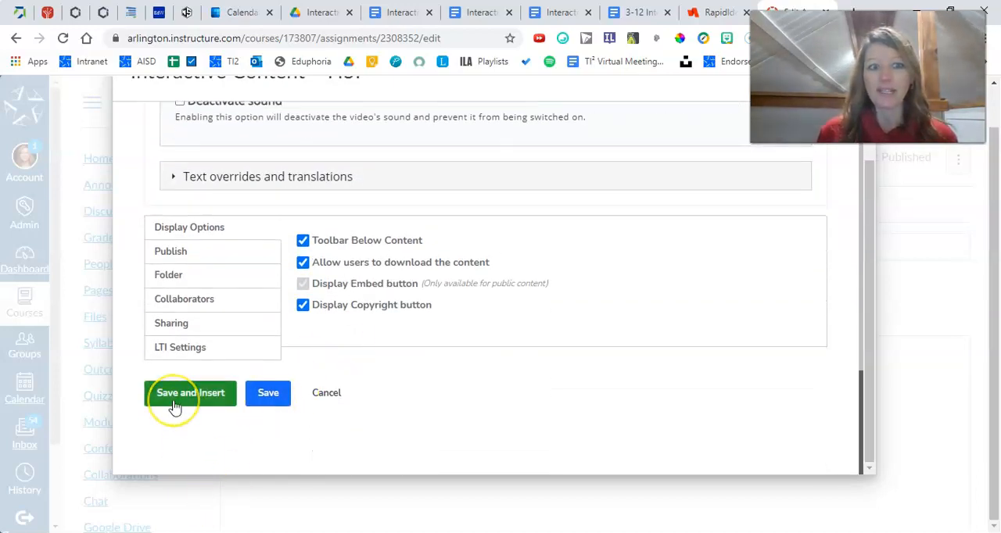
pyautogui.click(175, 406)
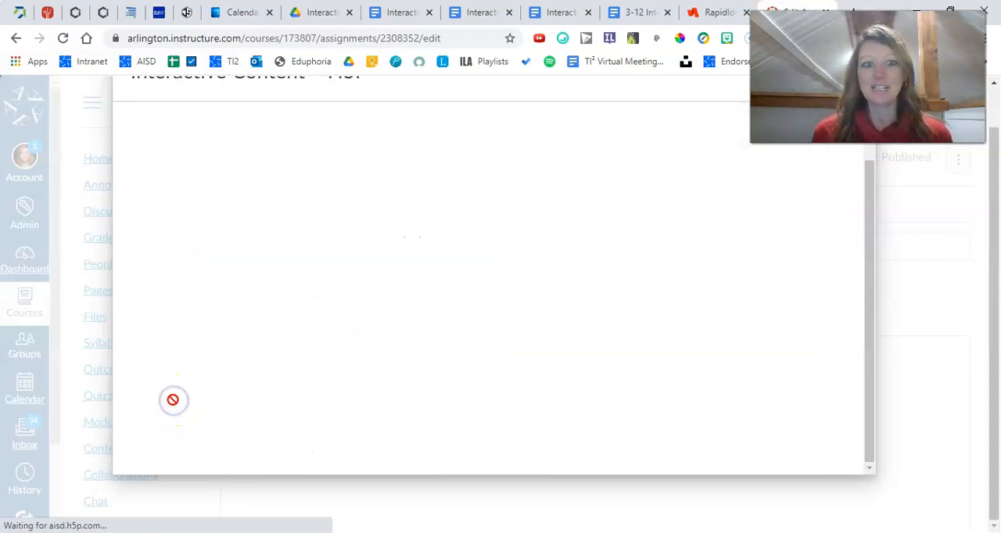
# Check the inserted video and its question marker in the assignment description, then open its embedded edit form and look through it
pyautogui.scroll(-2, 196, 403)
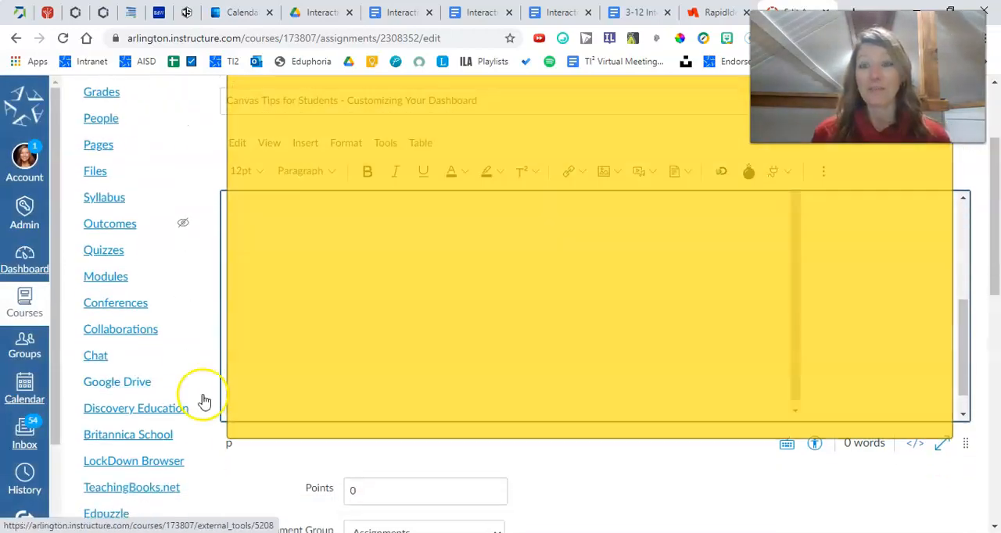
pyautogui.scroll(3, 448, 338)
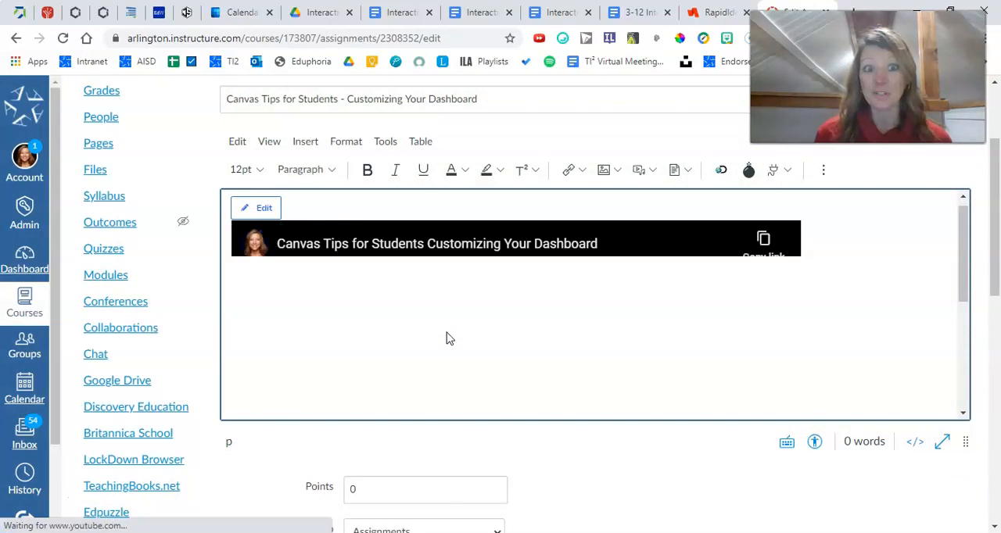
pyautogui.scroll(-3, 448, 337)
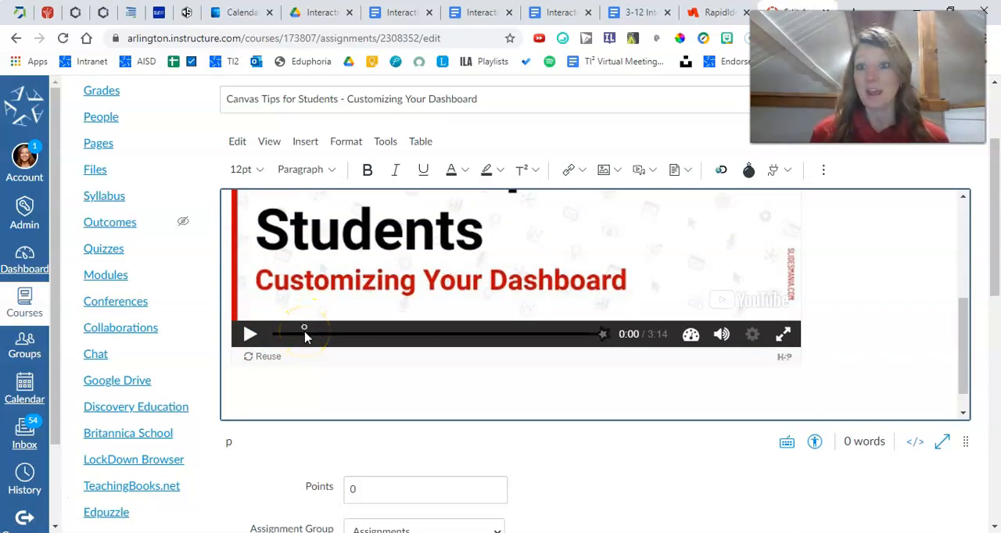
pyautogui.scroll(3, 353, 359)
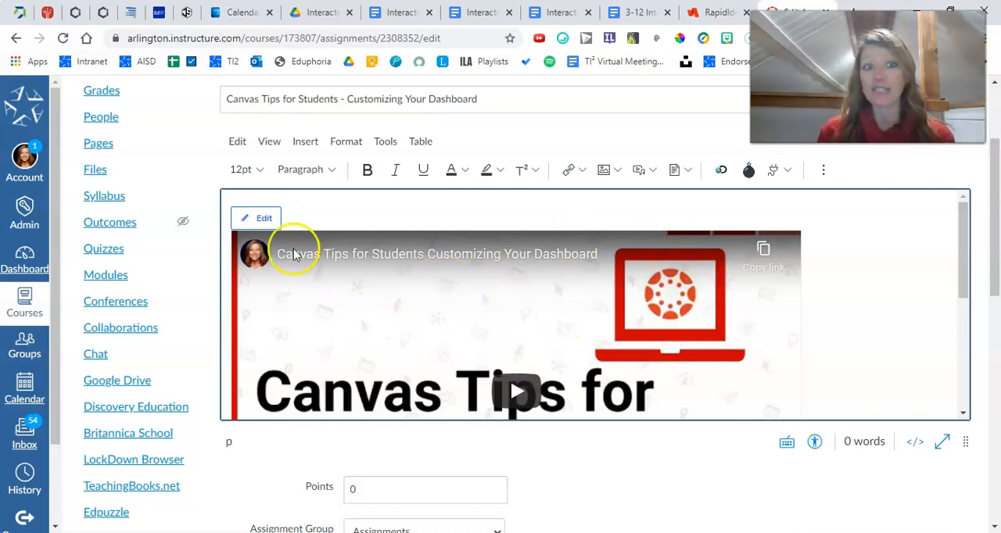
pyautogui.click(263, 221)
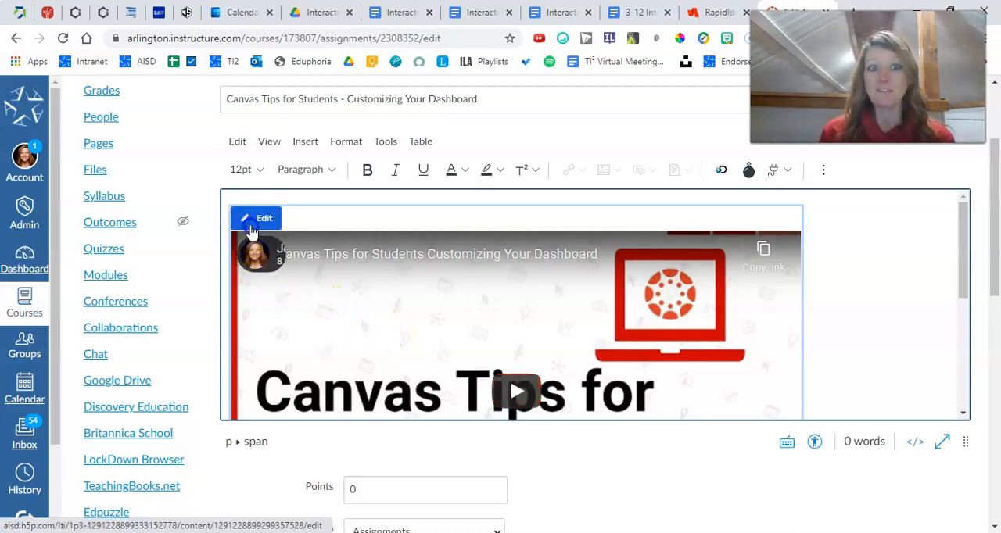
pyautogui.click(251, 229)
pyautogui.scroll(-3, 459, 294)
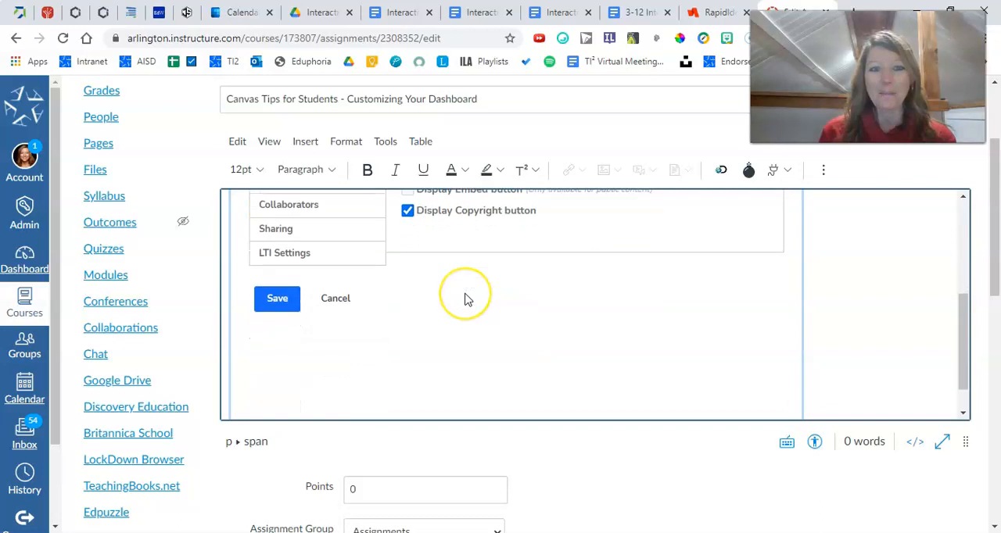
pyautogui.scroll(-3, 476, 312)
pyautogui.scroll(-3, 545, 341)
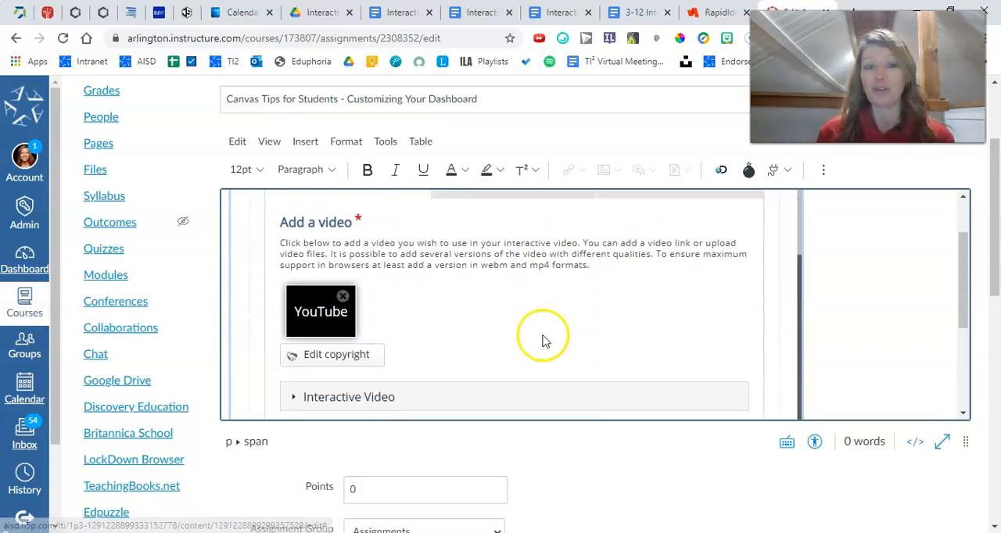